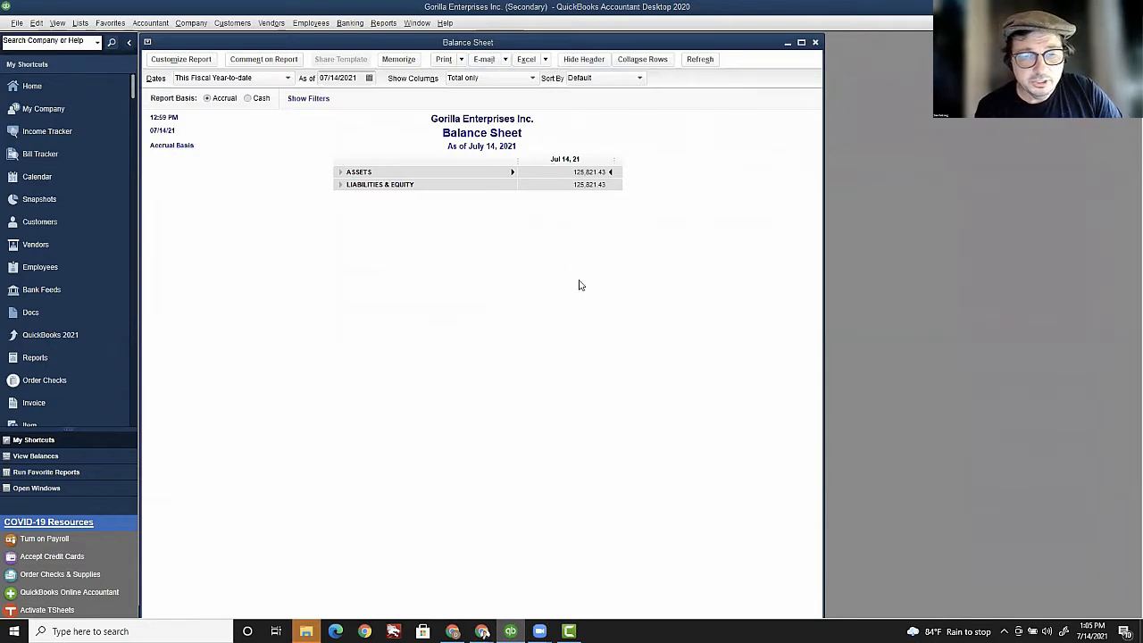
{"action": "key", "text": "F2"}
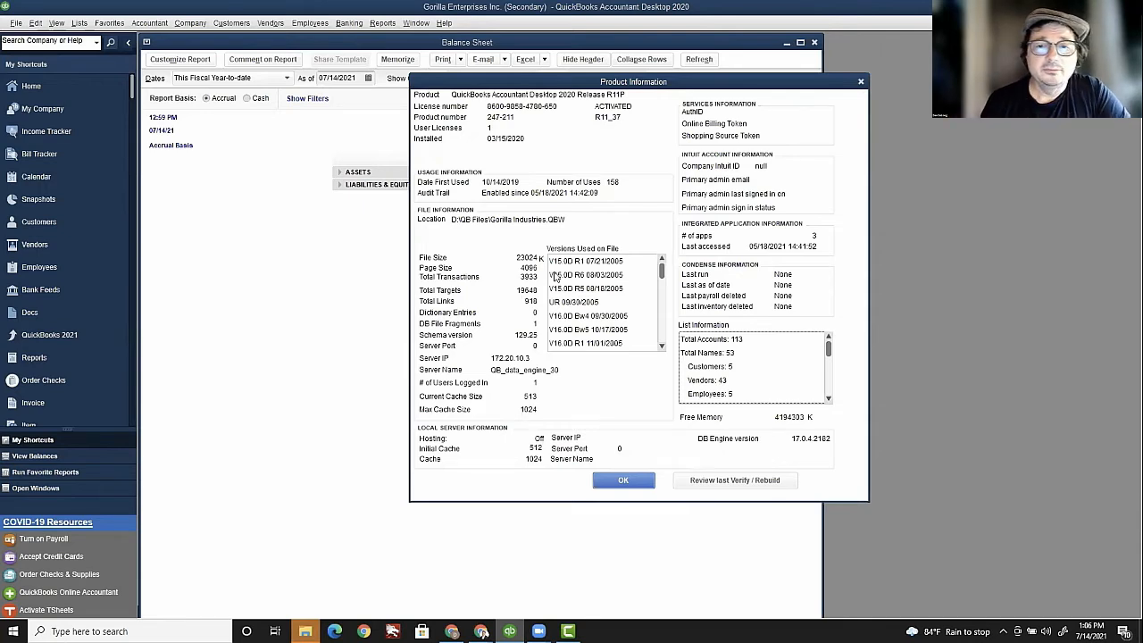
{"action": "left_click", "coordinate": [859, 83]}
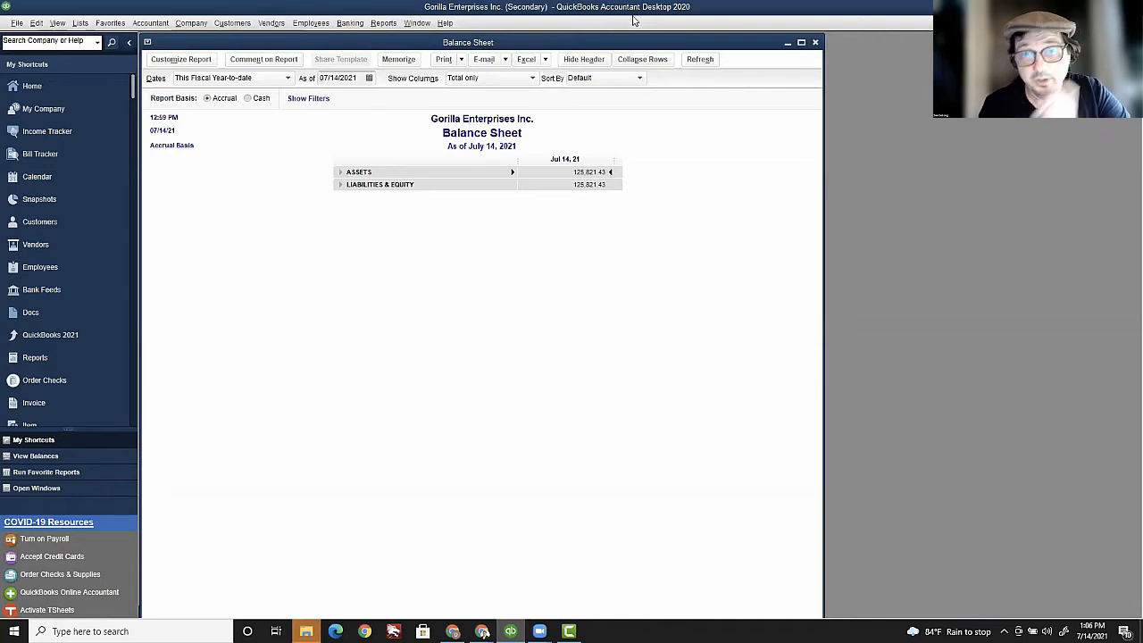
{"action": "left_click", "coordinate": [192, 24]}
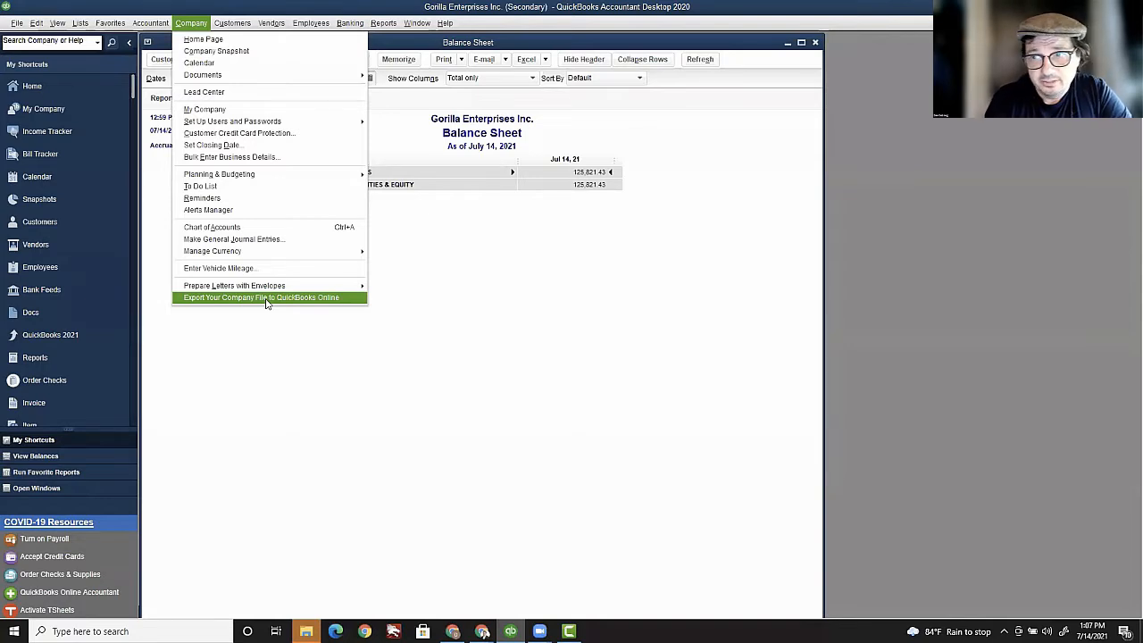
{"action": "left_click", "coordinate": [377, 379]}
{"action": "key", "text": "F2"}
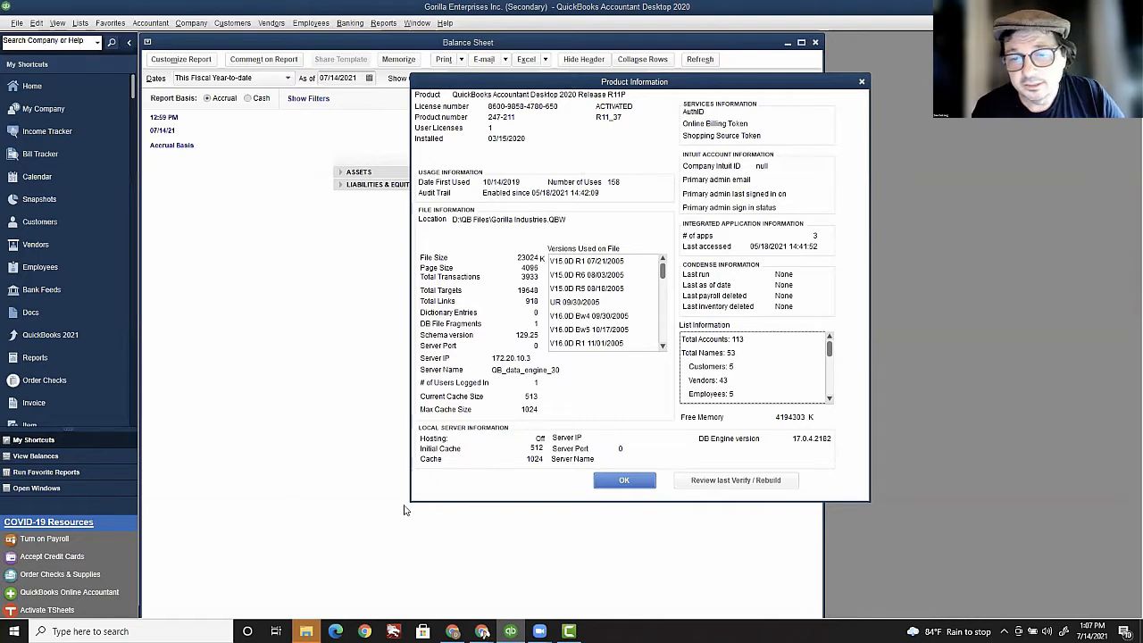
{"action": "left_click", "coordinate": [634, 482]}
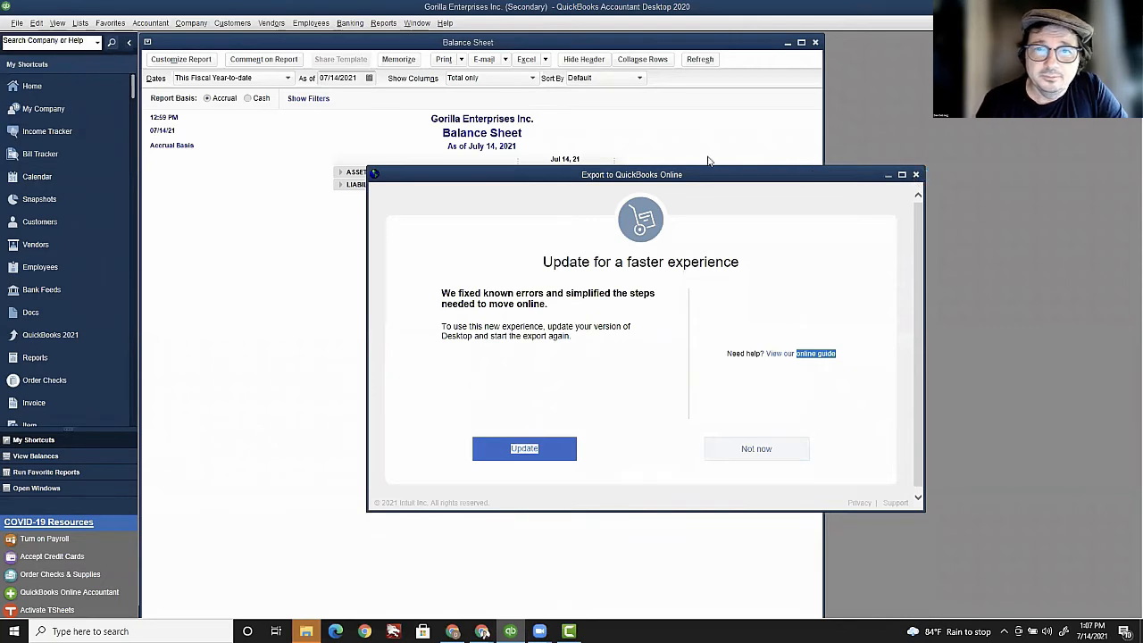
{"action": "left_click", "coordinate": [915, 175]}
Step: Launch the Export to QuickBooks Online wizard, skip expert help, choose Move now, and track inventory with FIFO
{"action": "left_click", "coordinate": [191, 22]}
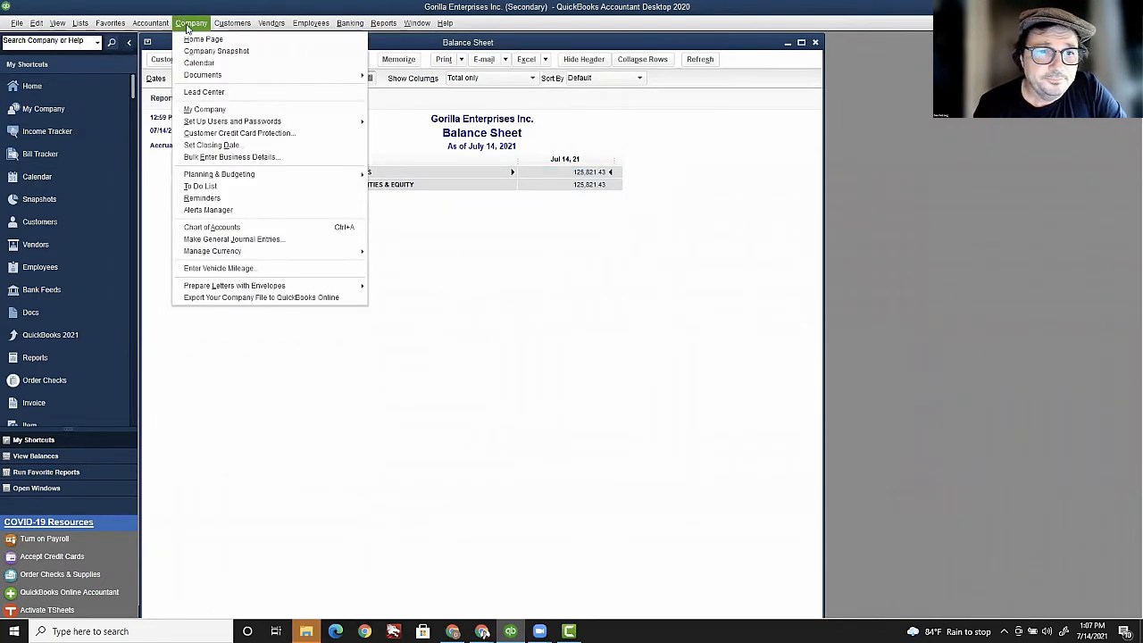
{"action": "left_click", "coordinate": [250, 297]}
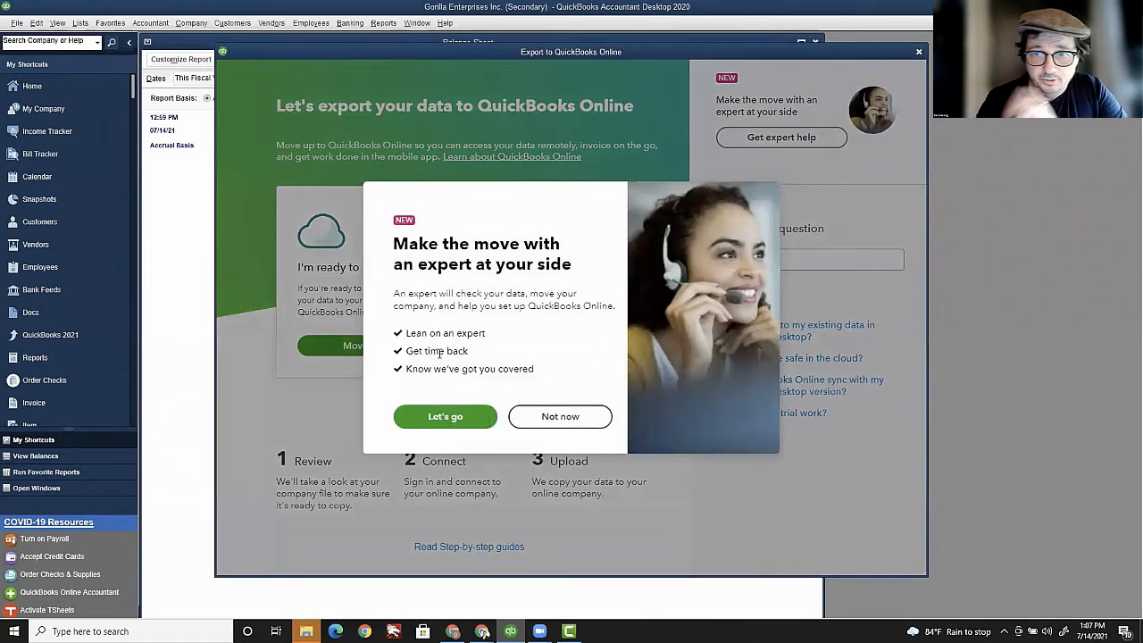
{"action": "left_click", "coordinate": [448, 421]}
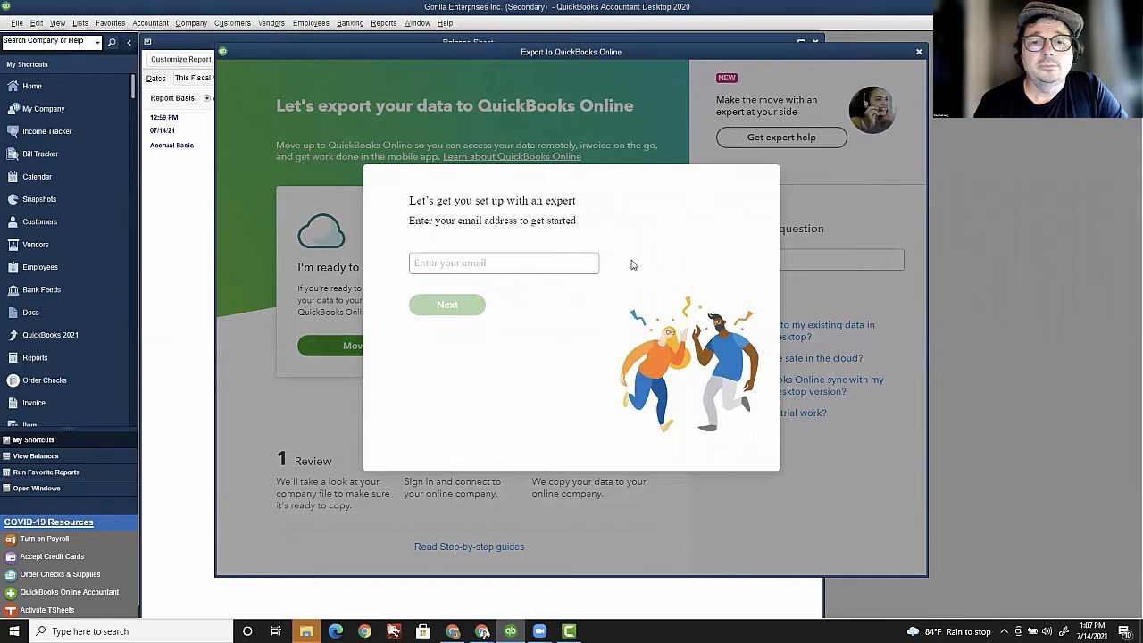
{"action": "left_click", "coordinate": [844, 177]}
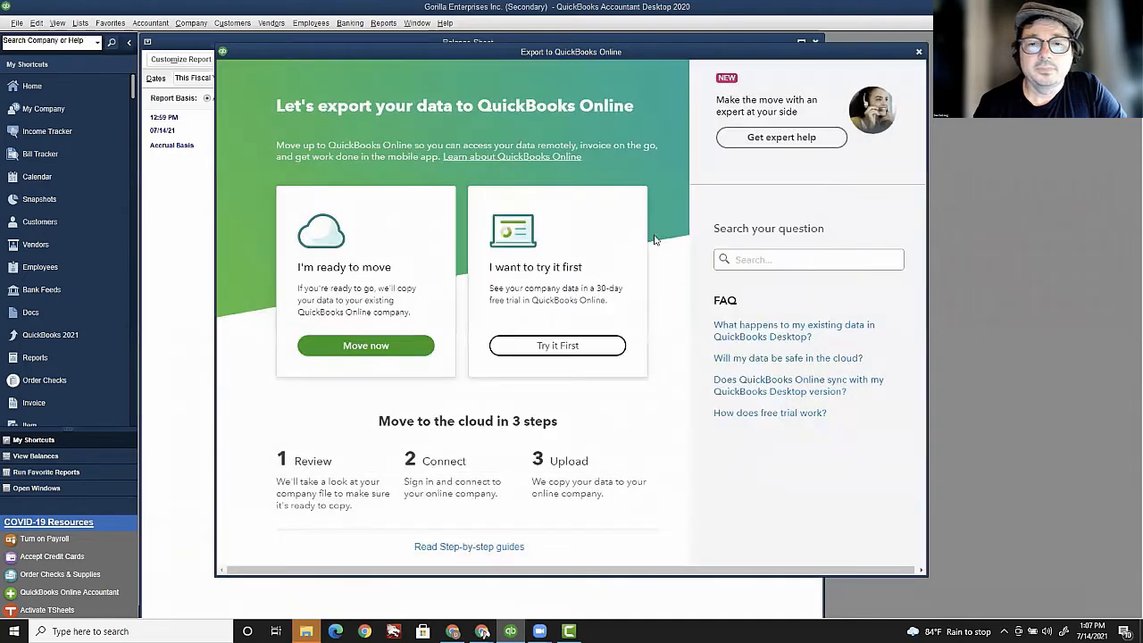
{"action": "left_click", "coordinate": [382, 348]}
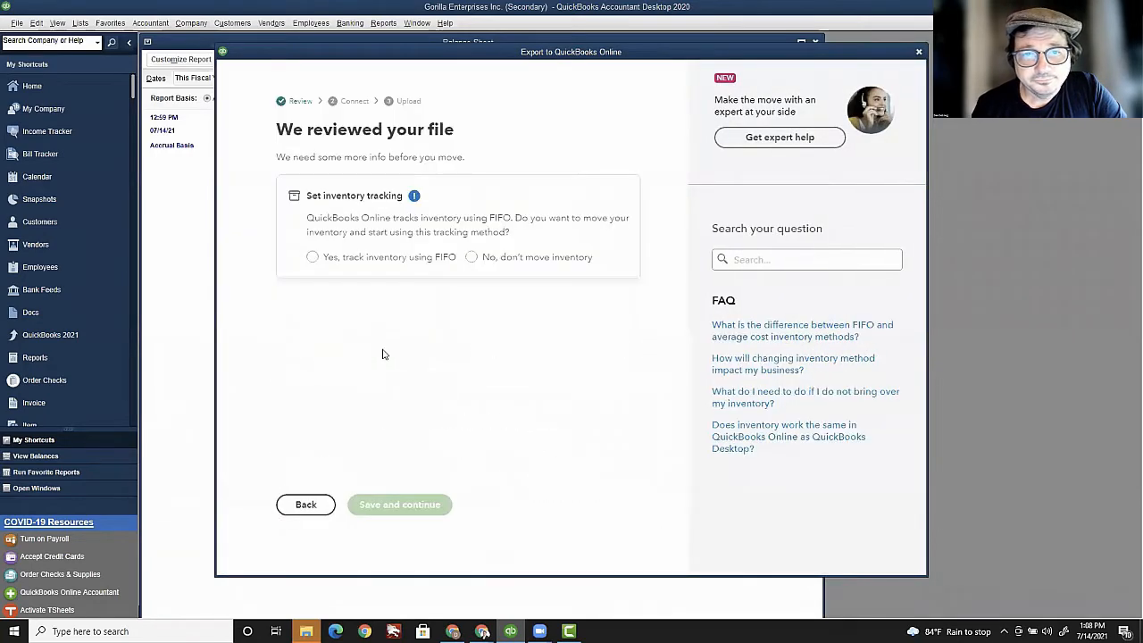
{"action": "left_click", "coordinate": [312, 258]}
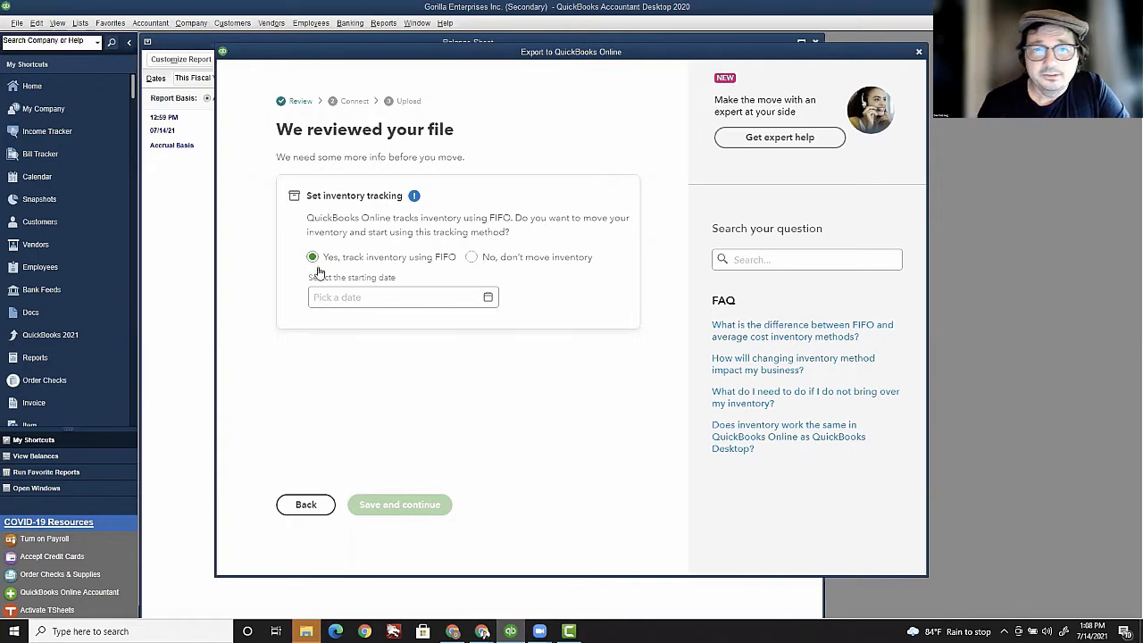
Step: Set the FIFO inventory starting date to 01/01/2021 and save the setting
{"action": "left_click", "coordinate": [363, 299]}
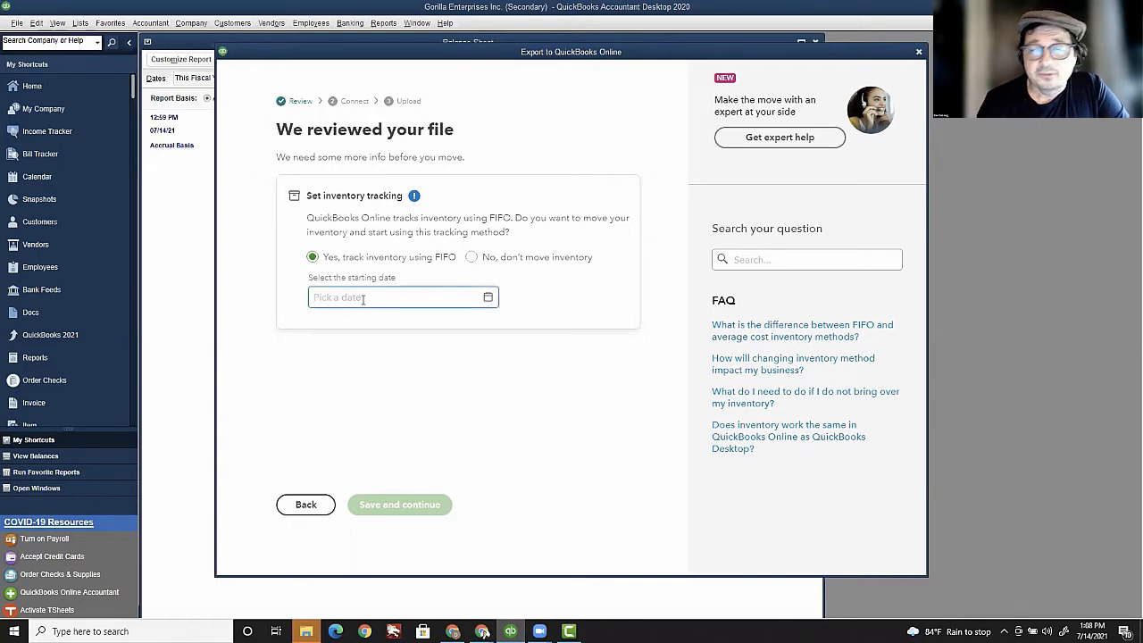
{"action": "type", "text": "01/01/20"}
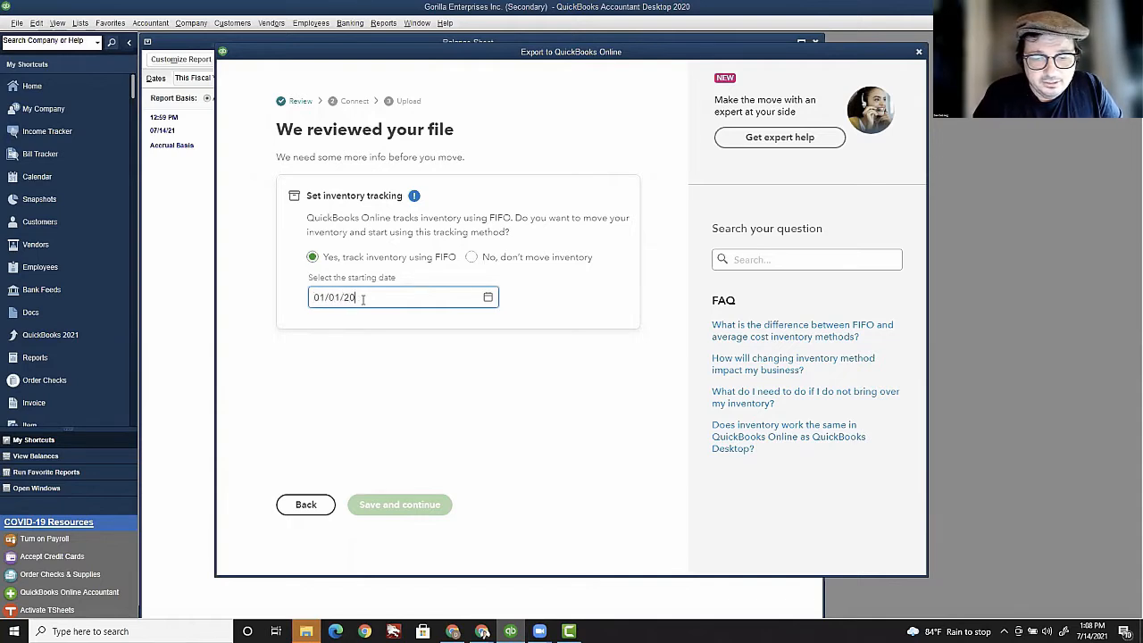
{"action": "type", "text": "21"}
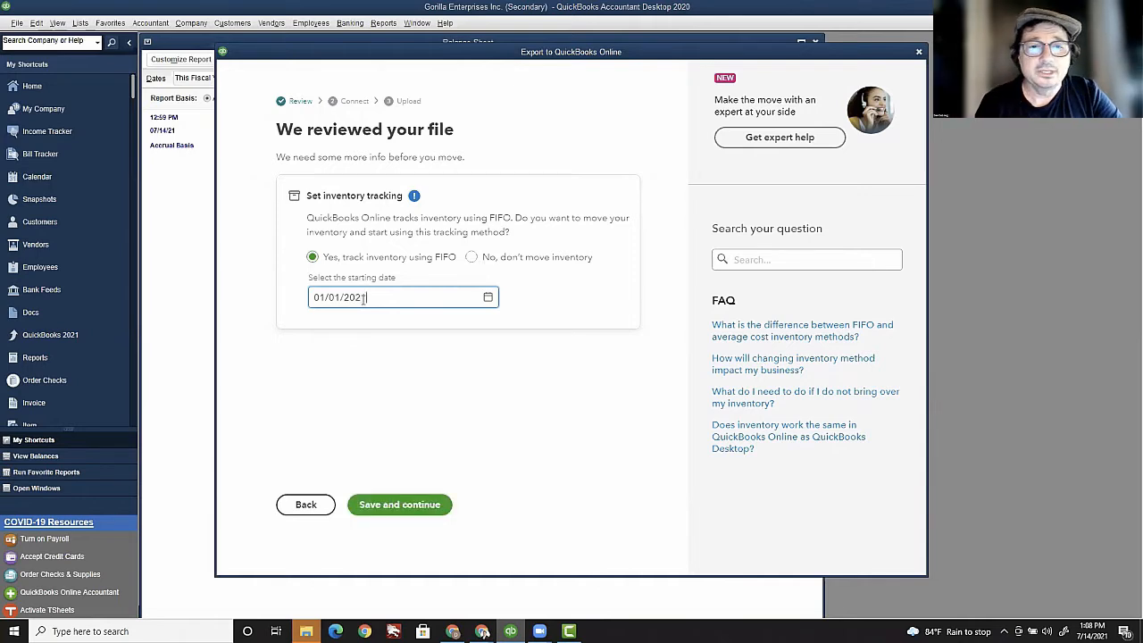
{"action": "left_click", "coordinate": [420, 508]}
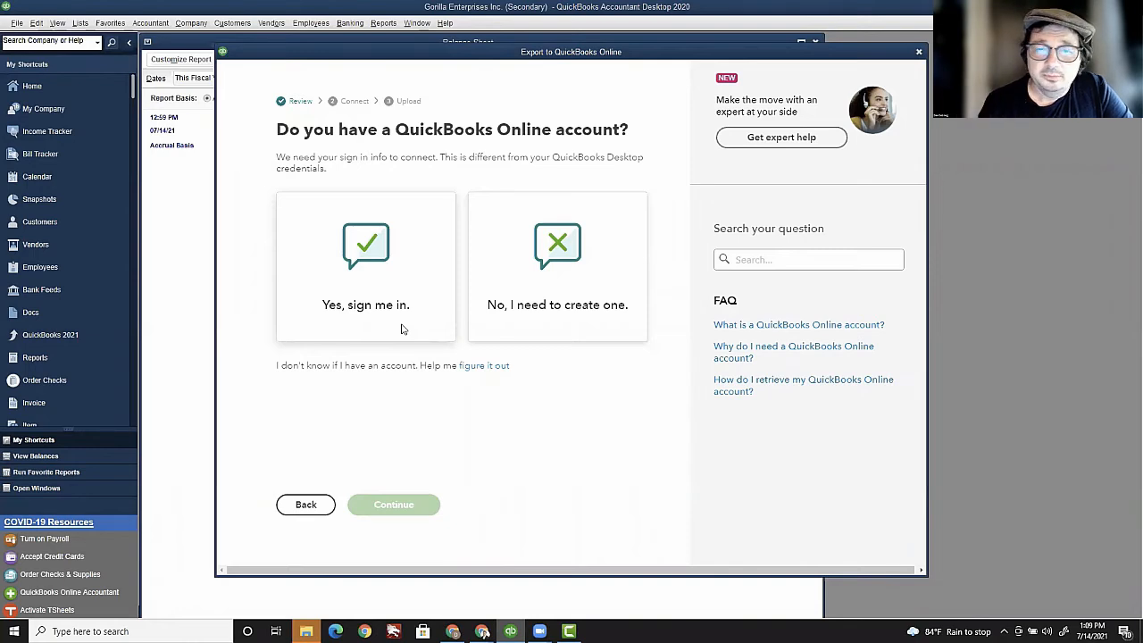
Step: Confirm an existing QuickBooks Online account and sign in with its e-mail and password
{"action": "left_click", "coordinate": [392, 301]}
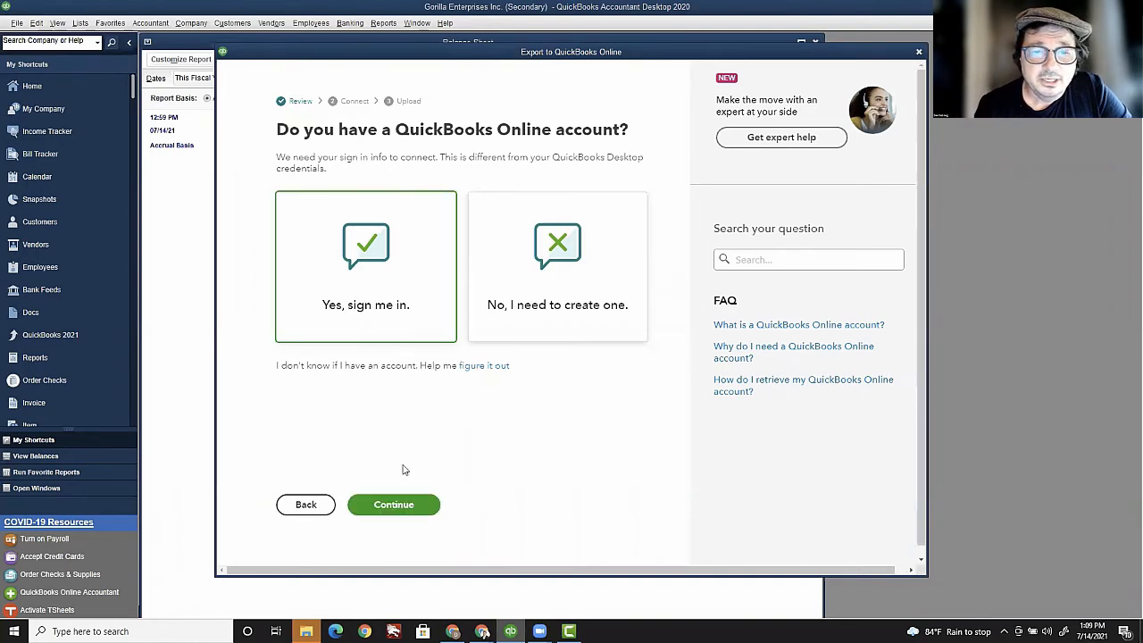
{"action": "left_click", "coordinate": [403, 507]}
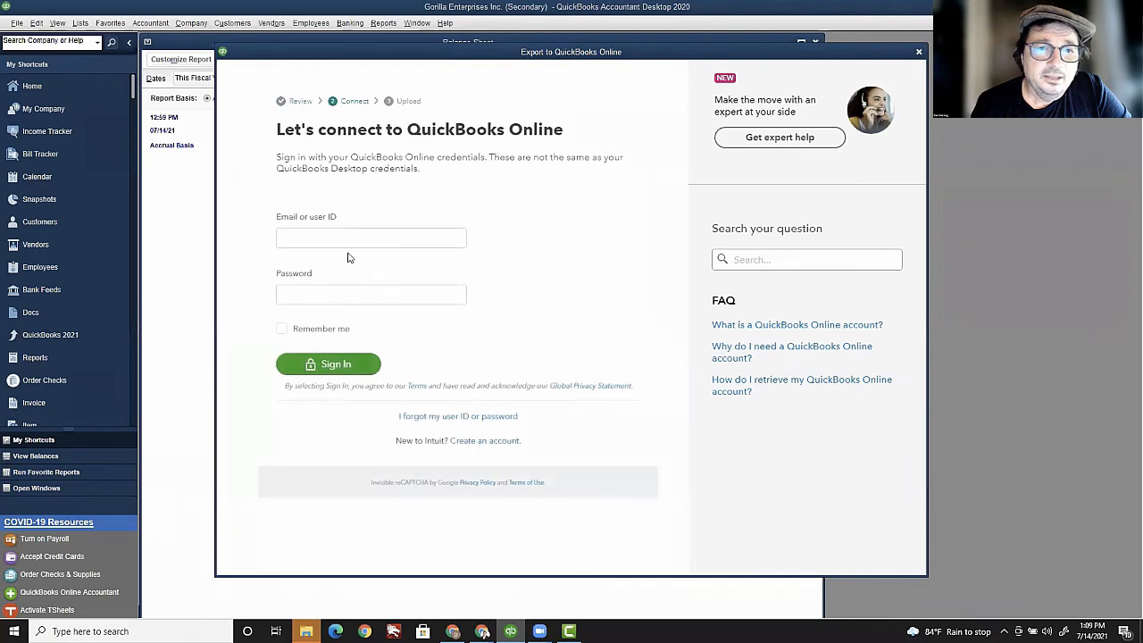
{"action": "left_click", "coordinate": [341, 237]}
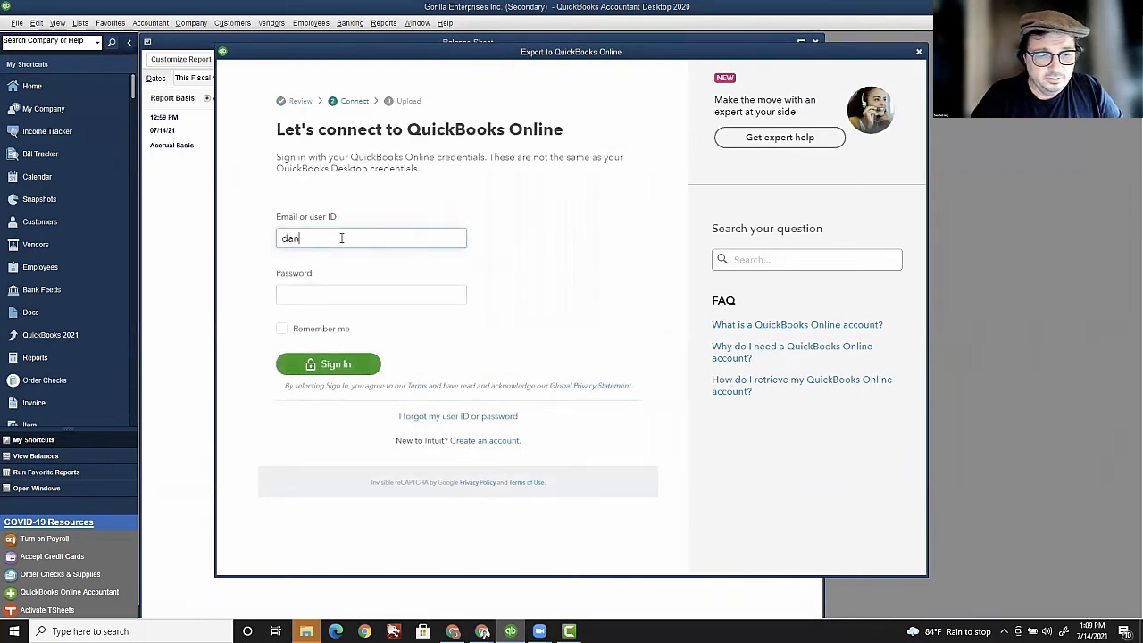
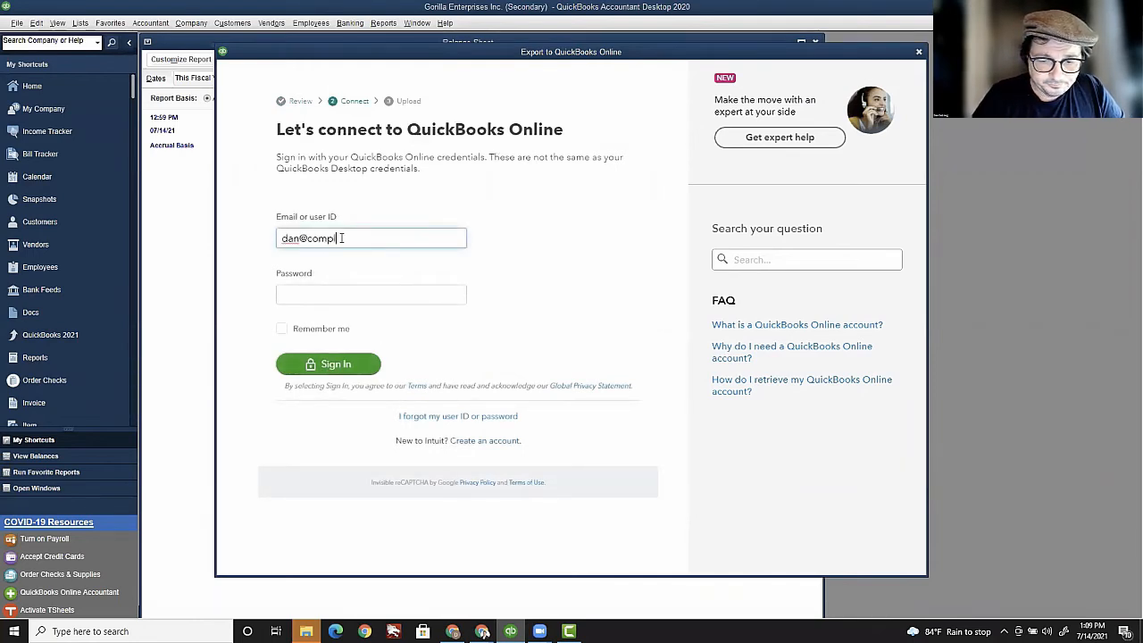
{"action": "key", "text": "Return"}
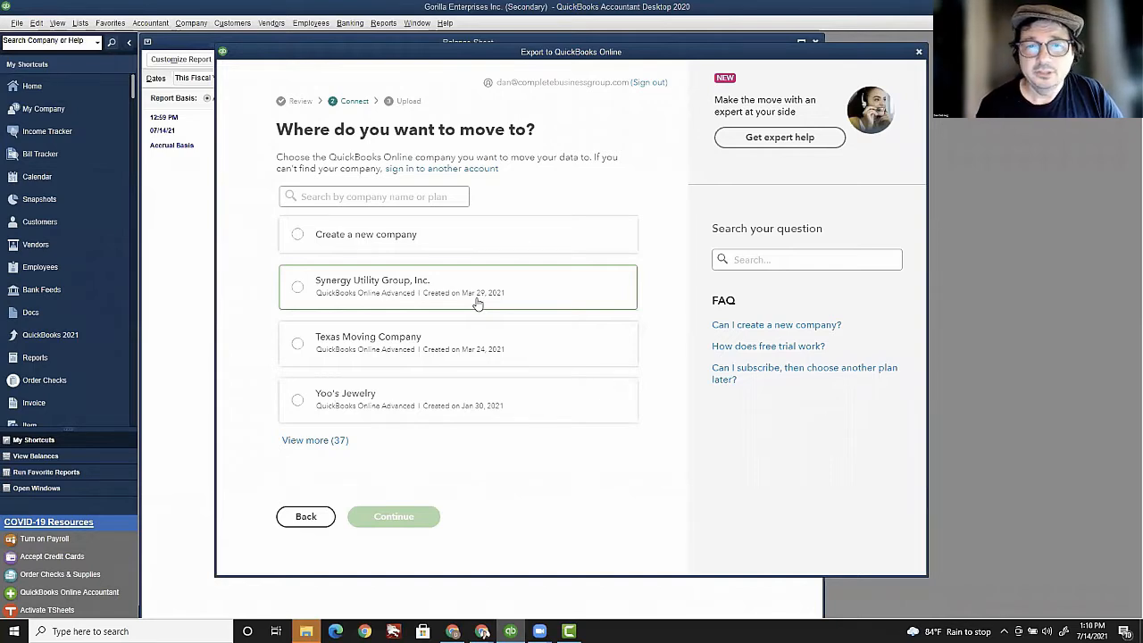
Step: Search the online companies for 'gori', select Gorilla Enterprises Inc., then close the export window
{"action": "left_click", "coordinate": [308, 440]}
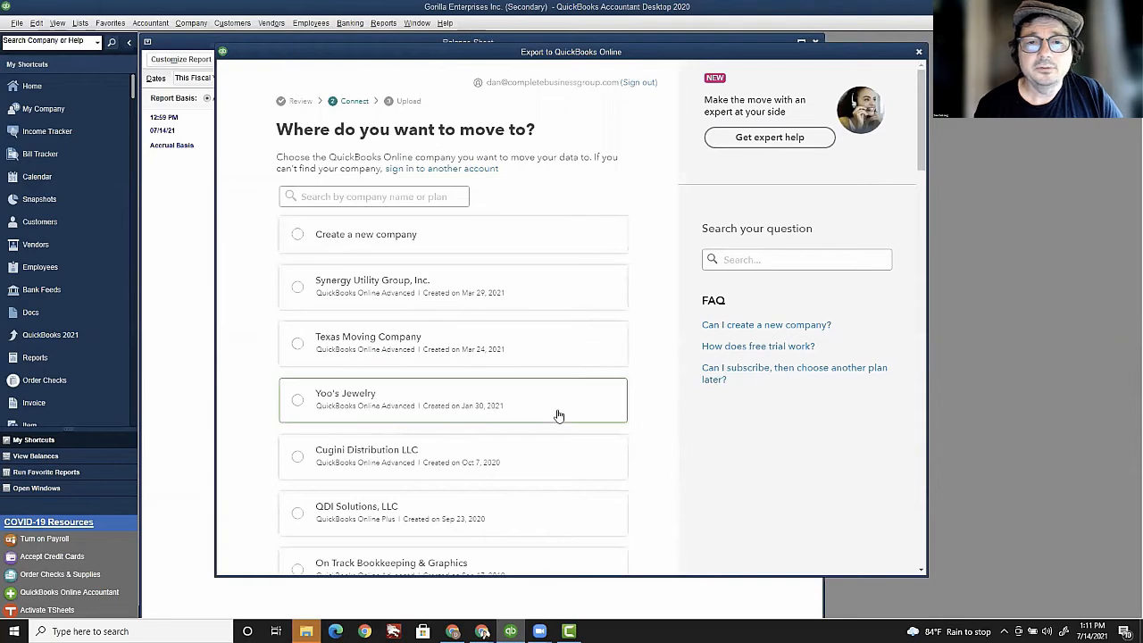
{"action": "left_click", "coordinate": [395, 198]}
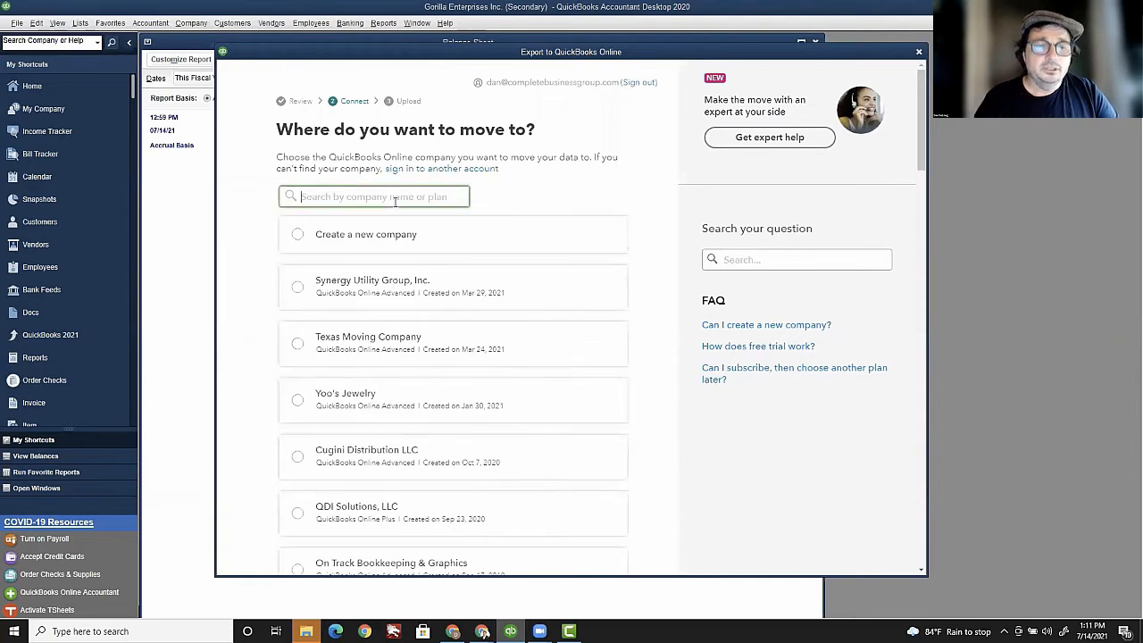
{"action": "type", "text": "gorr"}
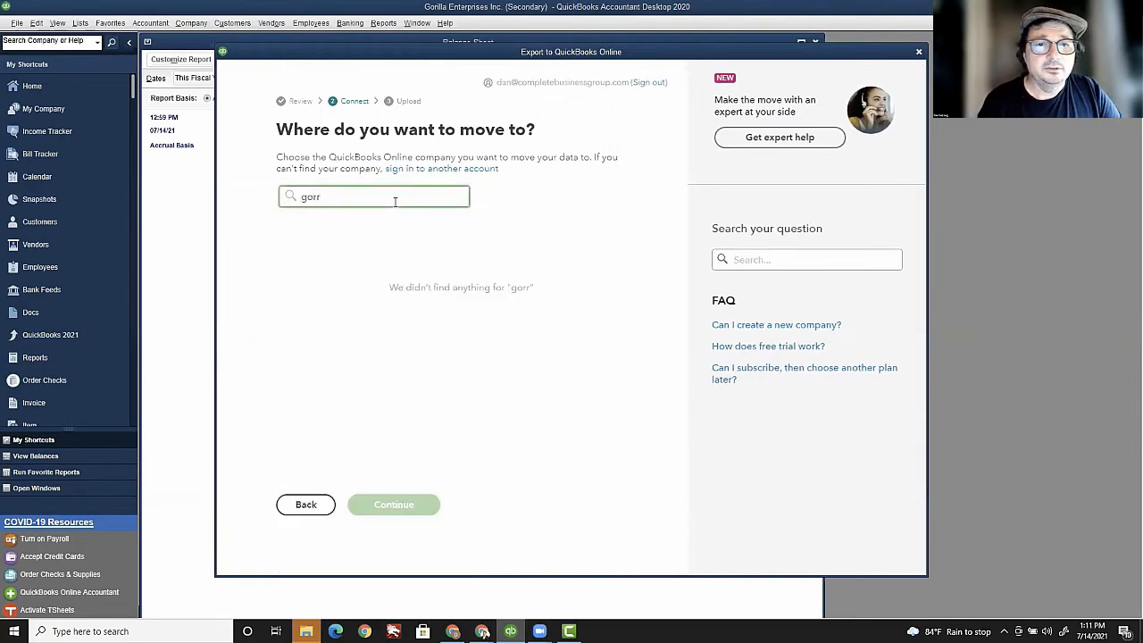
{"action": "key", "text": "BackSpace"}
{"action": "type", "text": "i"}
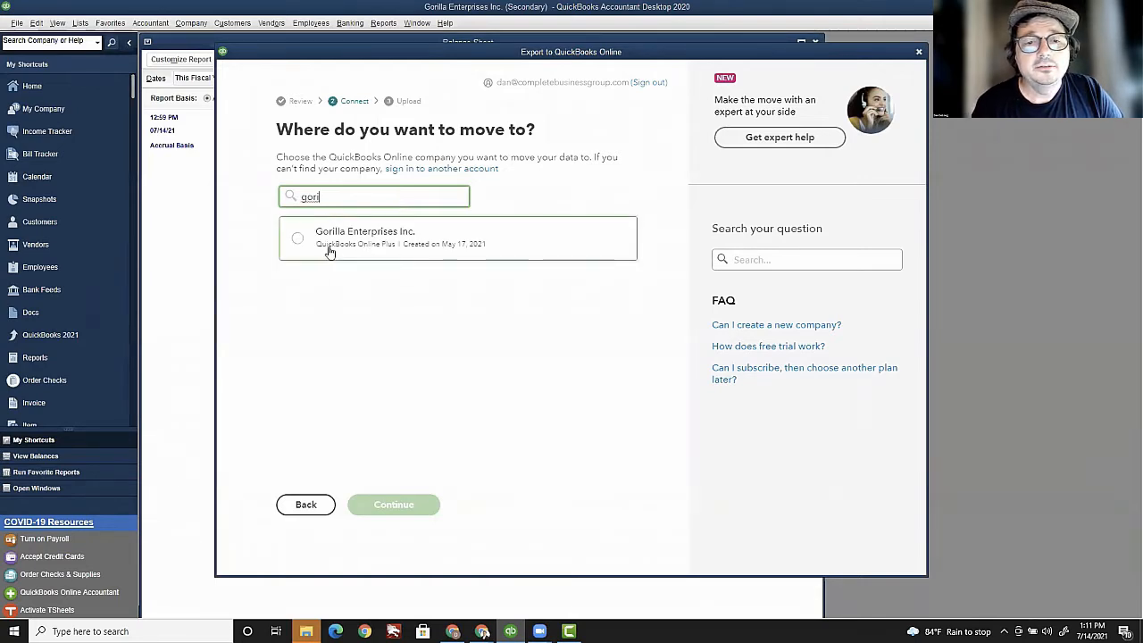
{"action": "left_click", "coordinate": [299, 241]}
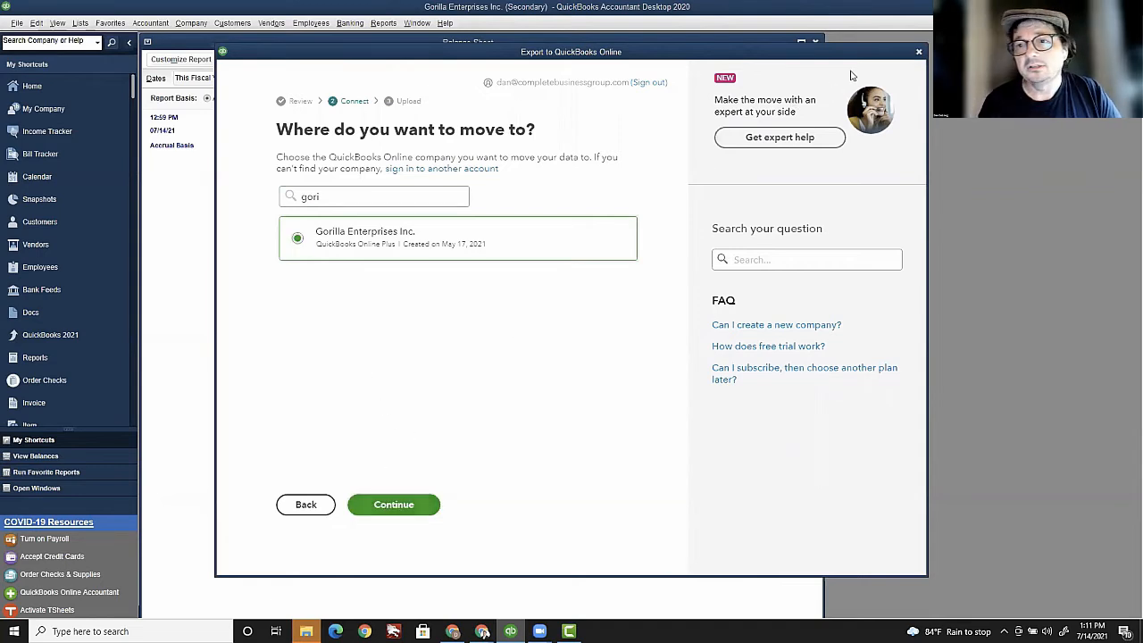
{"action": "left_click", "coordinate": [920, 53]}
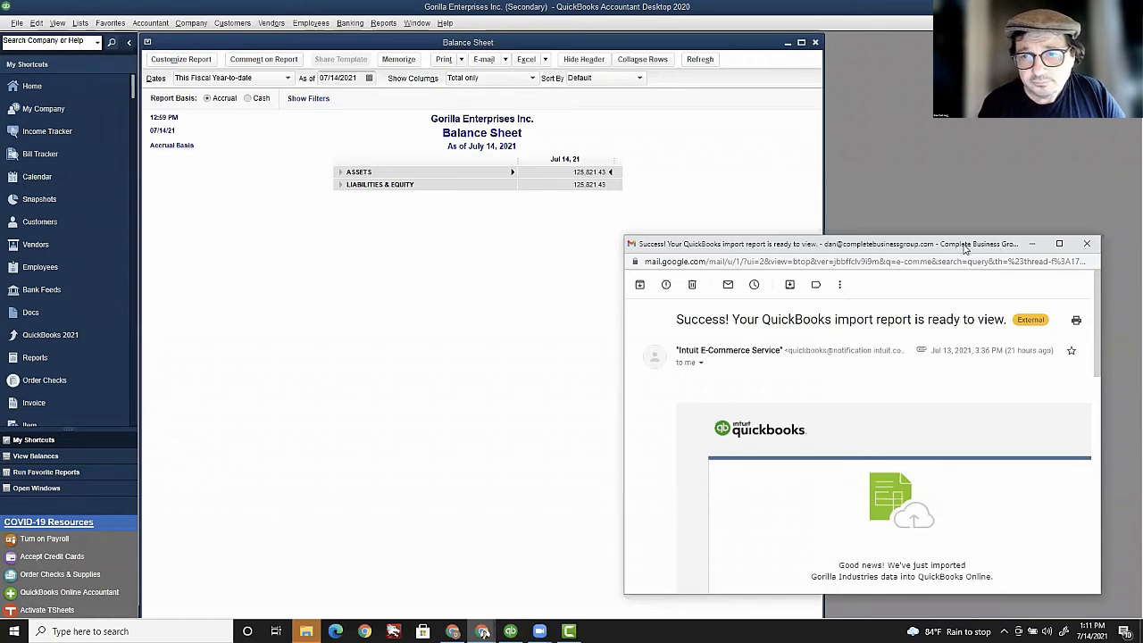
Step: Maximize the import-success email, scroll to its attachment, and open the downloaded import summary spreadsheet
{"action": "left_click_drag", "start_coordinate": [965, 248], "coordinate": [803, 152]}
{"action": "left_click", "coordinate": [897, 152]}
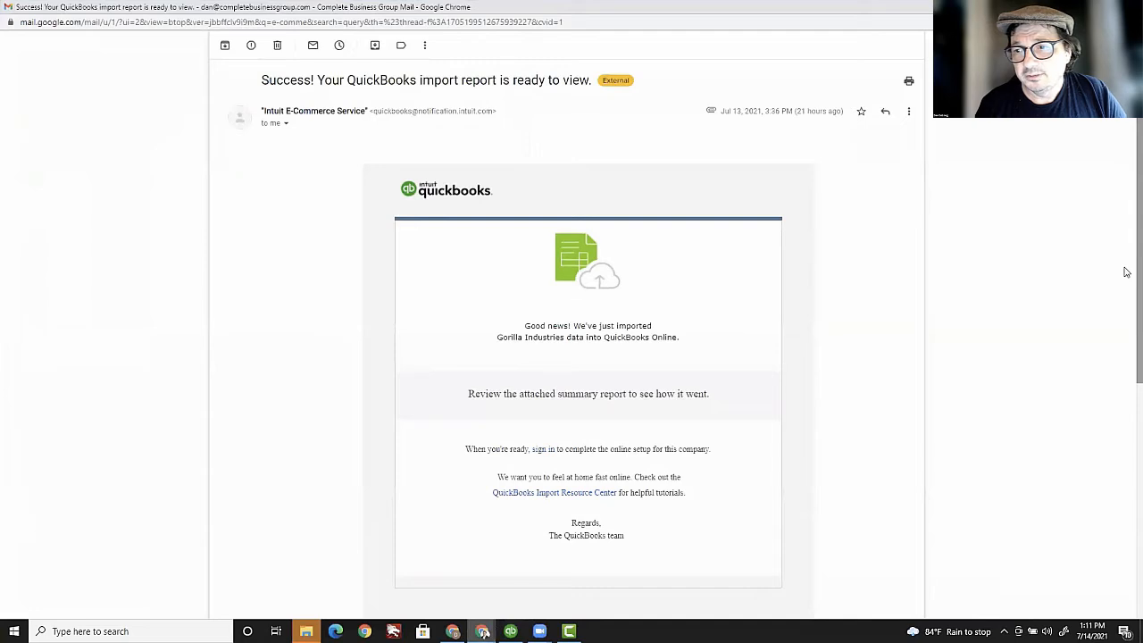
{"action": "scroll", "coordinate": [1127, 272], "scroll_direction": "down", "scroll_amount": 3}
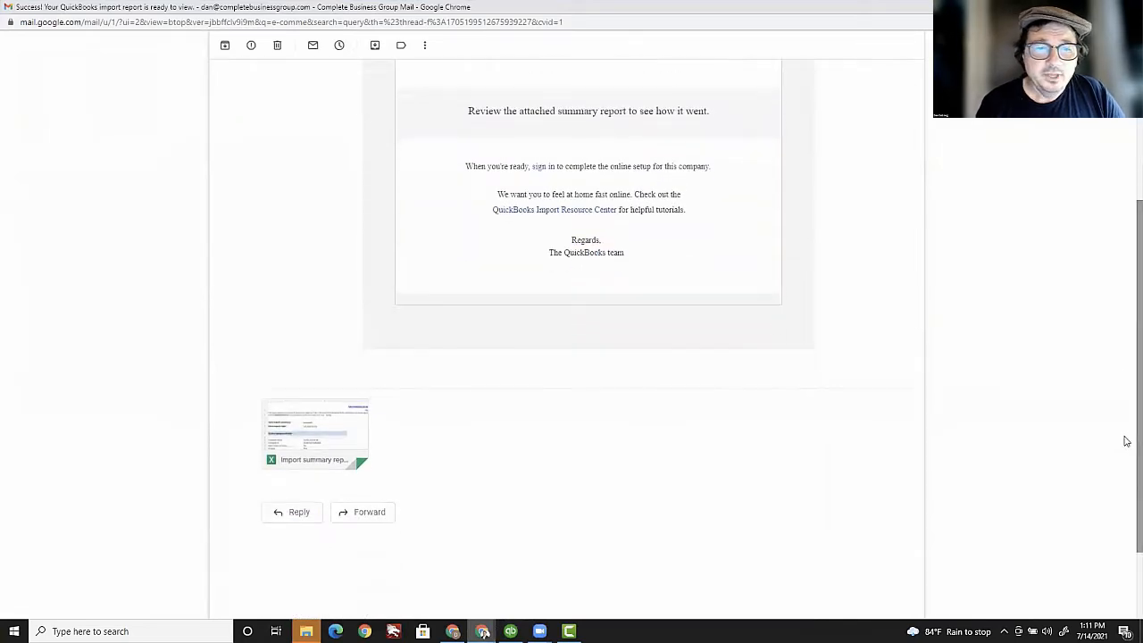
{"action": "mouse_move", "coordinate": [349, 435]}
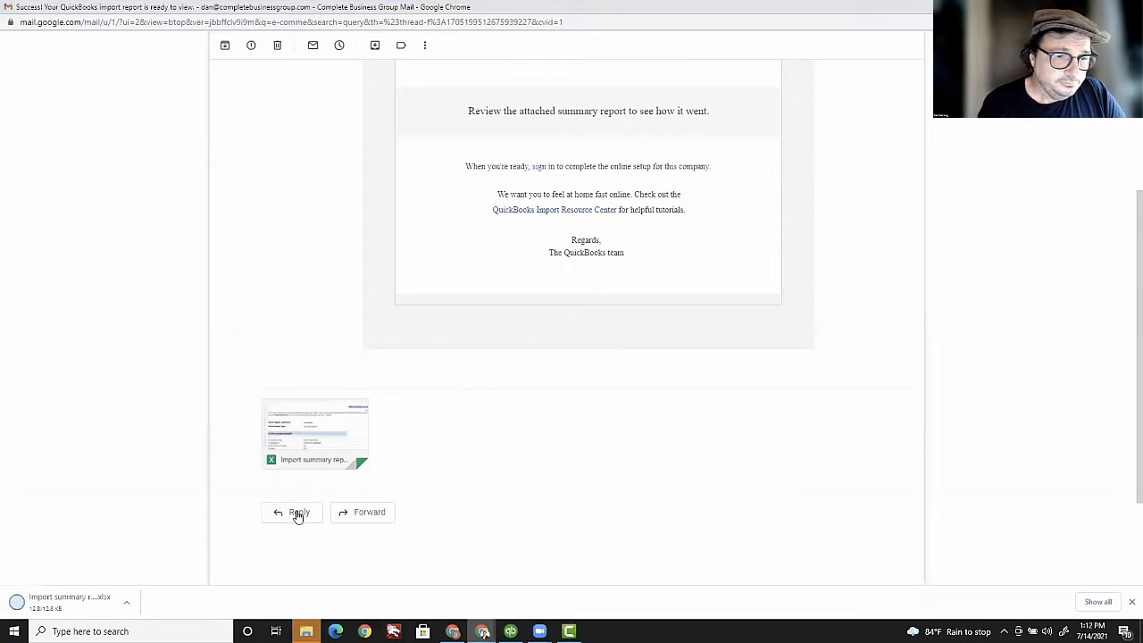
{"action": "left_click", "coordinate": [63, 610]}
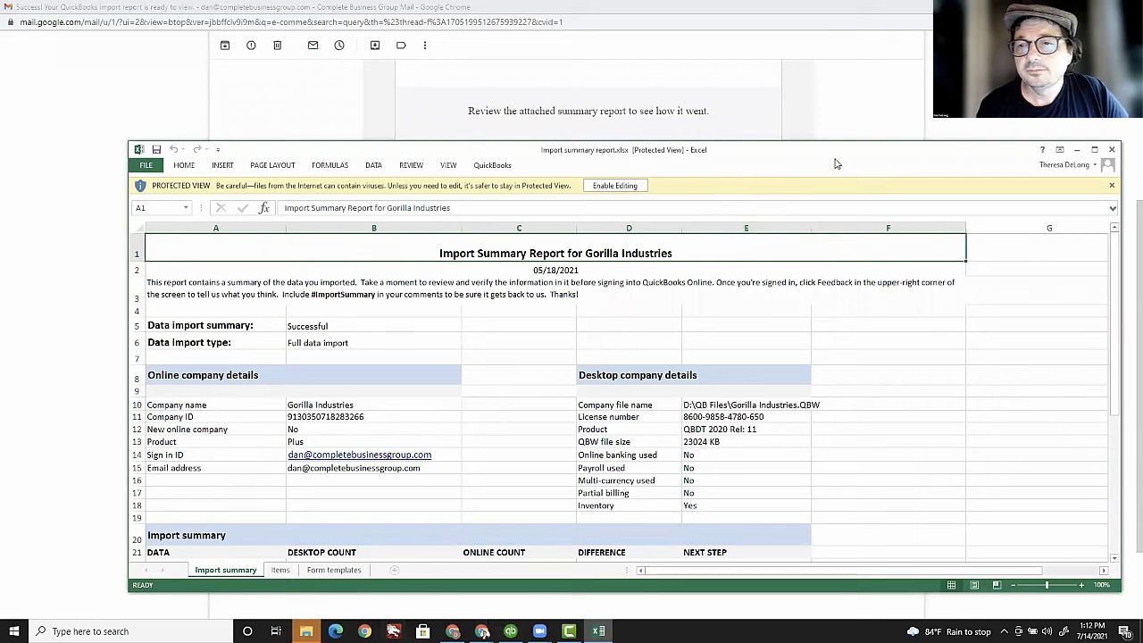
Step: Maximize the Excel report and scroll down to the Import summary table
{"action": "left_click_drag", "start_coordinate": [791, 153], "coordinate": [704, 181]}
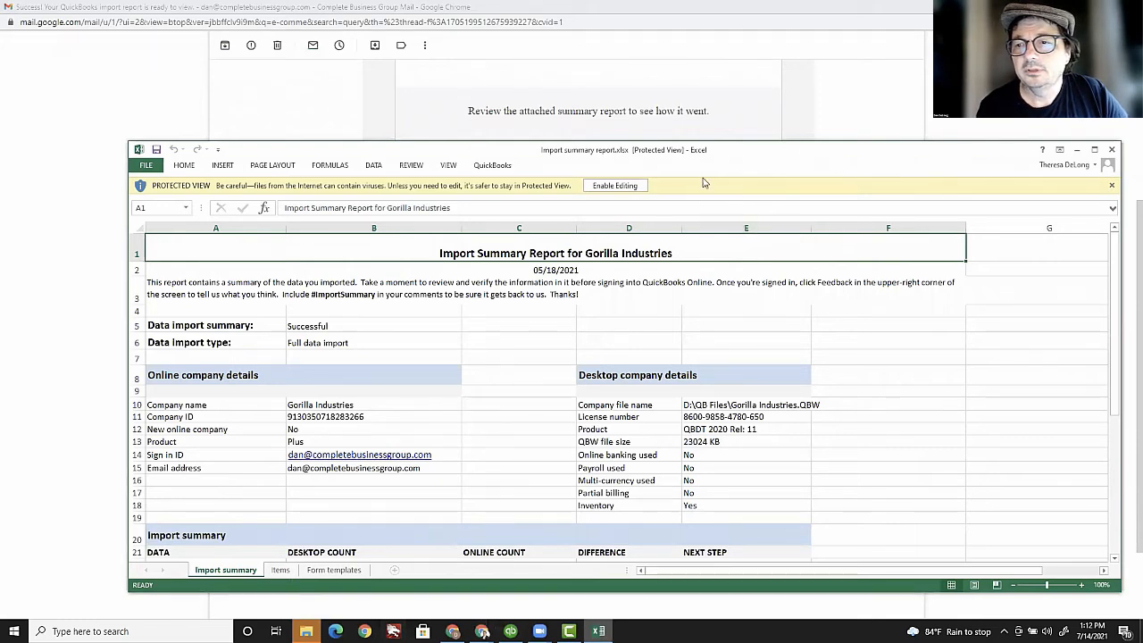
{"action": "left_click", "coordinate": [1004, 177]}
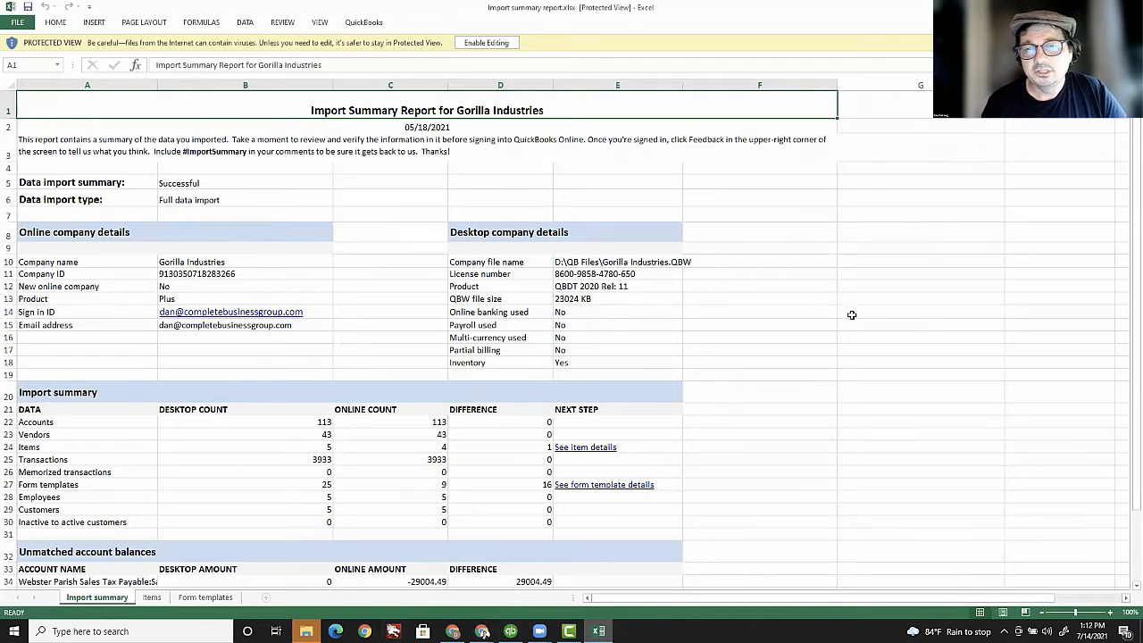
{"action": "left_click", "coordinate": [1126, 209]}
{"action": "left_click_drag", "start_coordinate": [1126, 208], "coordinate": [1113, 404]}
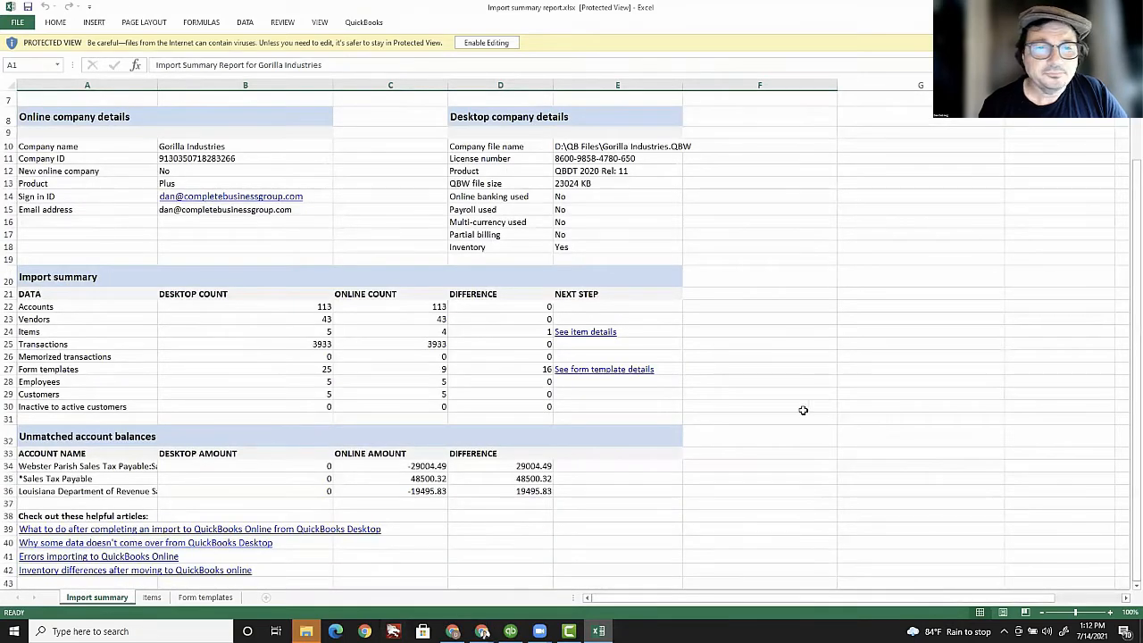
Step: Check the accounts (113), vendors (43) and items (5, difference 1) counts, then open item details
{"action": "left_click", "coordinate": [310, 306]}
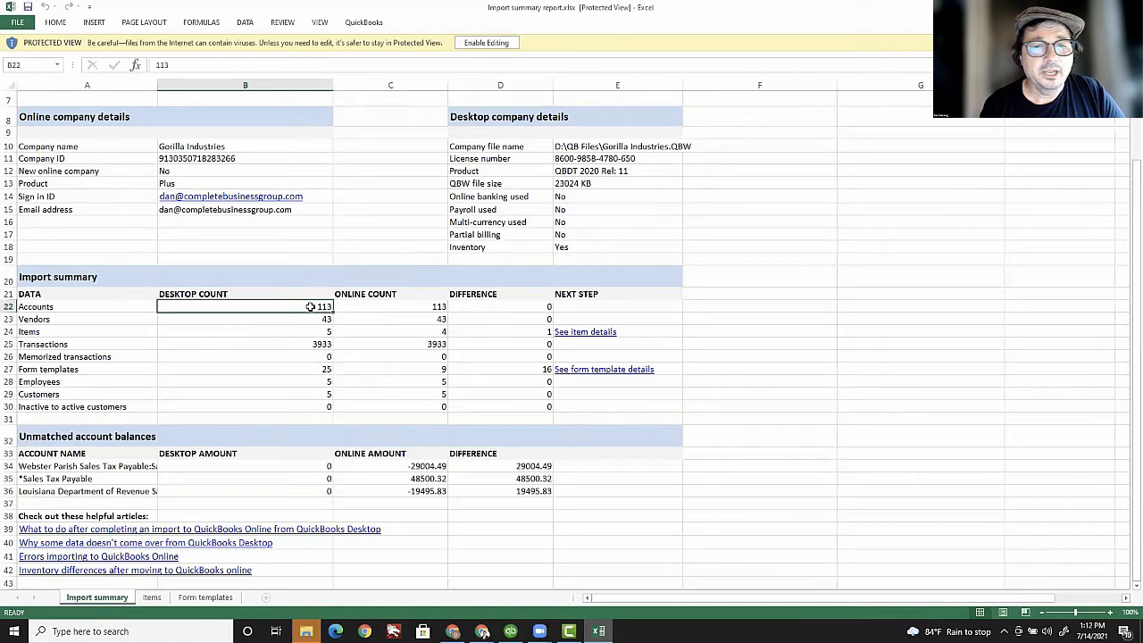
{"action": "left_click", "coordinate": [421, 307]}
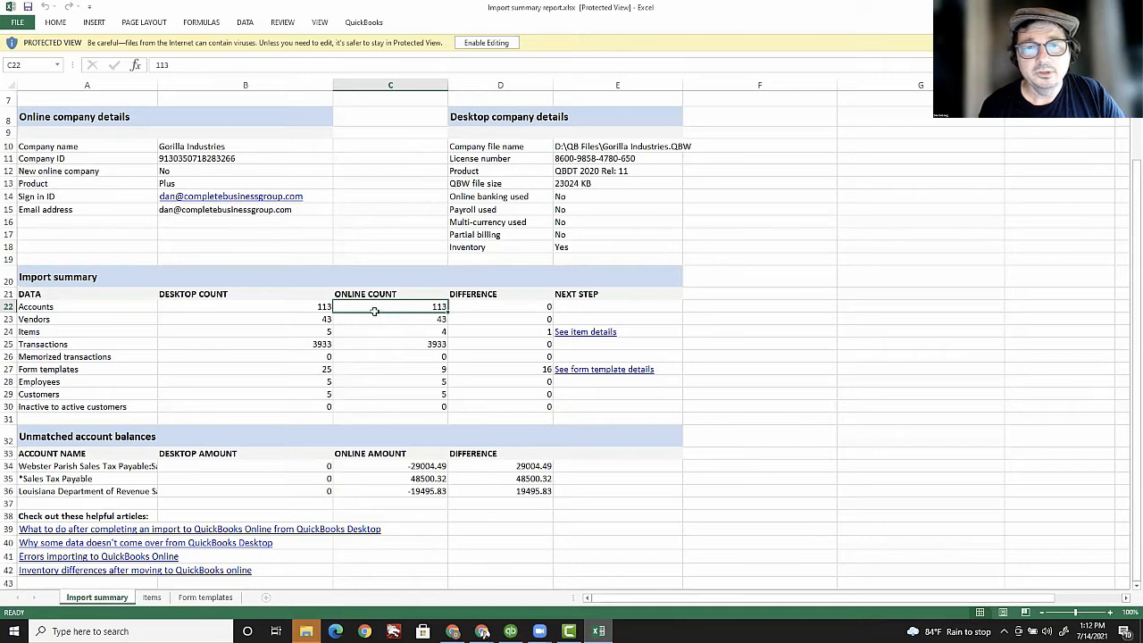
{"action": "left_click", "coordinate": [284, 311]}
{"action": "left_click", "coordinate": [397, 319]}
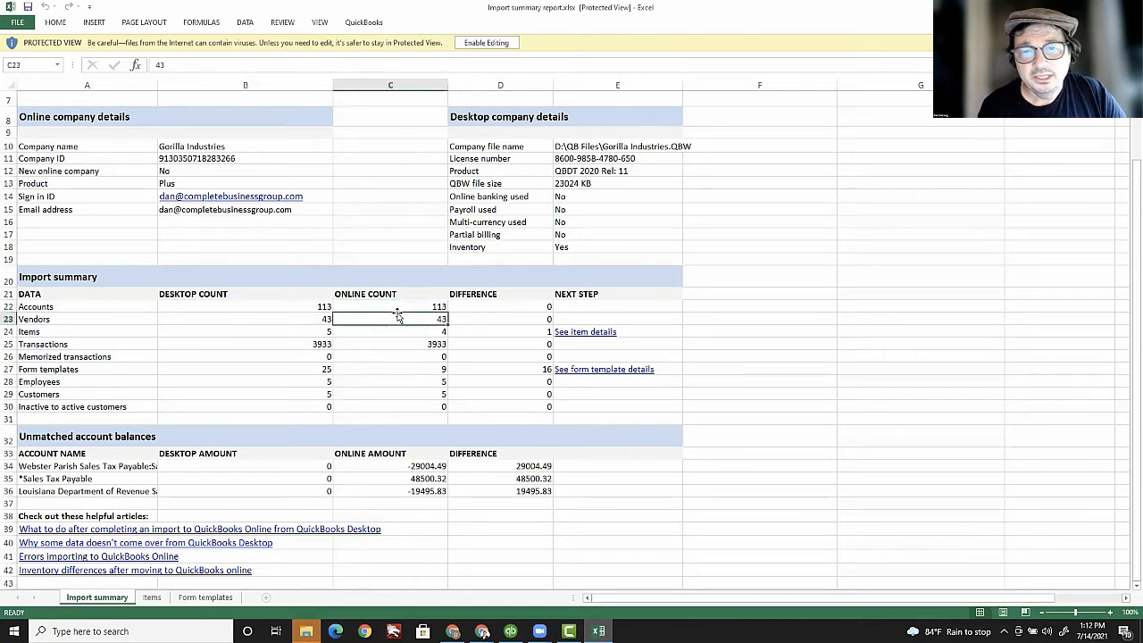
{"action": "left_click", "coordinate": [502, 305]}
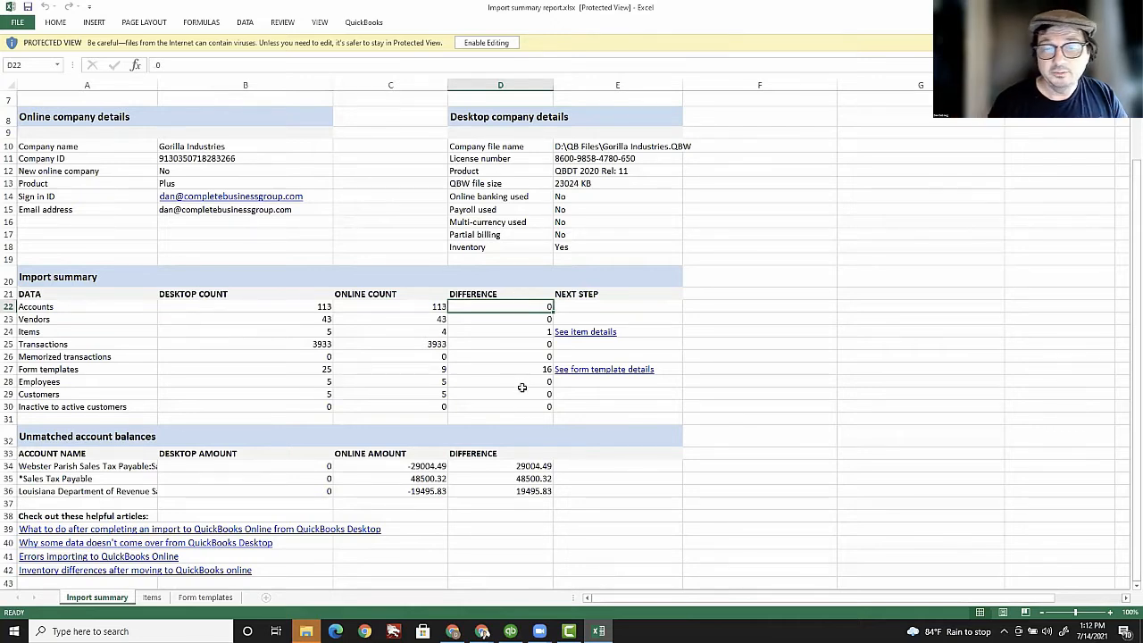
{"action": "left_click", "coordinate": [322, 331]}
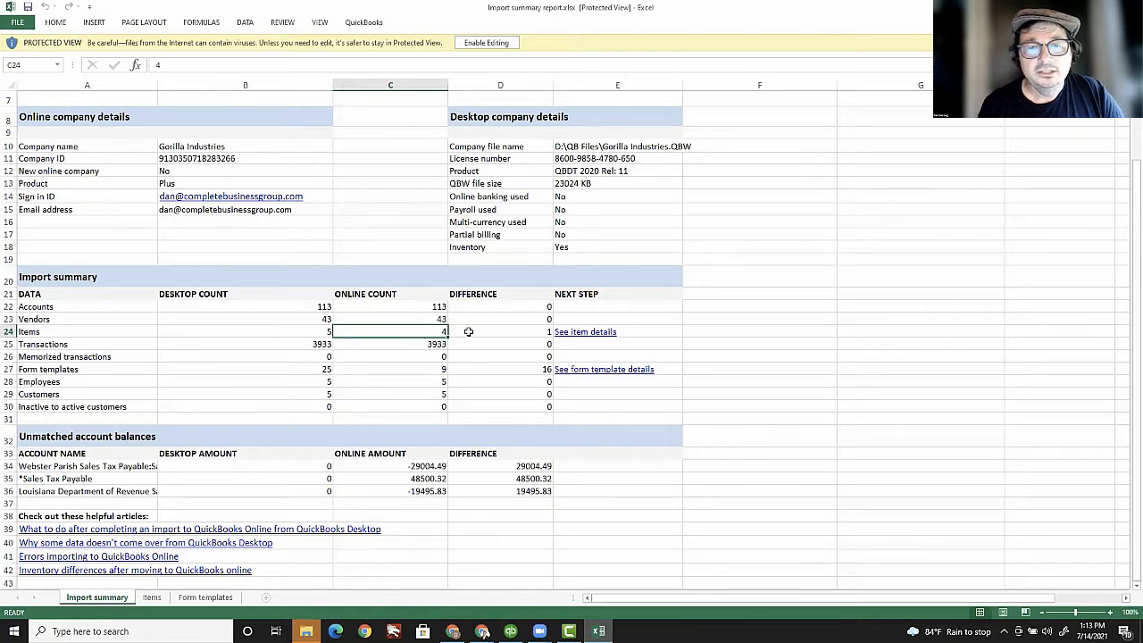
{"action": "left_click", "coordinate": [525, 331]}
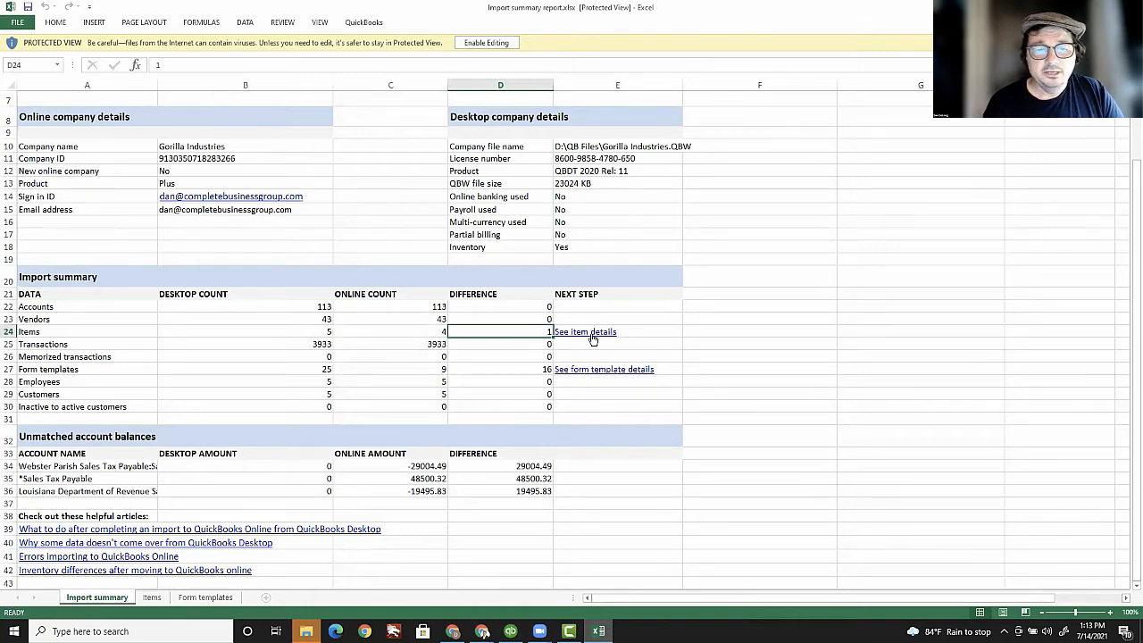
{"action": "left_click", "coordinate": [592, 335]}
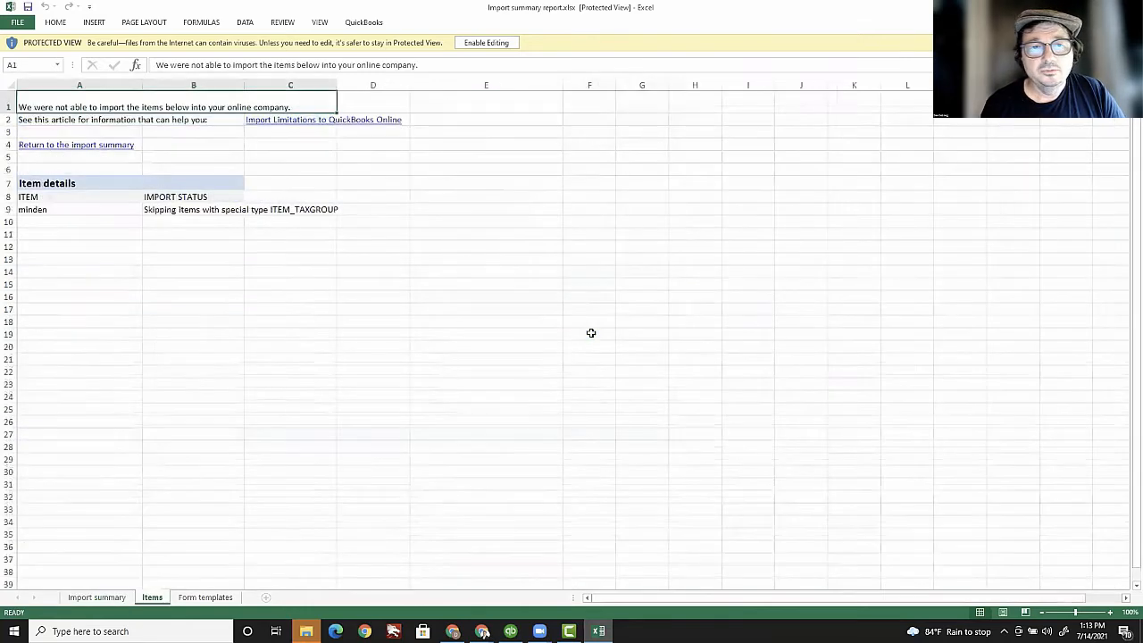
Step: Review the skipped item minden, compare form template counts 25 vs 9, and open the Form templates sheet
{"action": "left_click", "coordinate": [64, 214]}
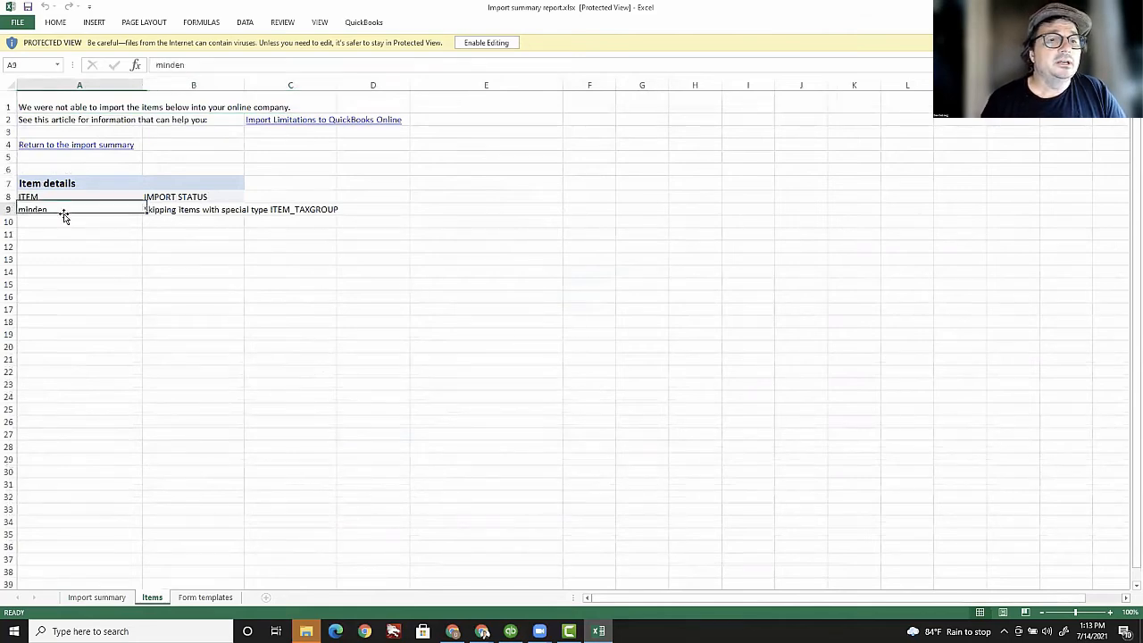
{"action": "left_click", "coordinate": [185, 217]}
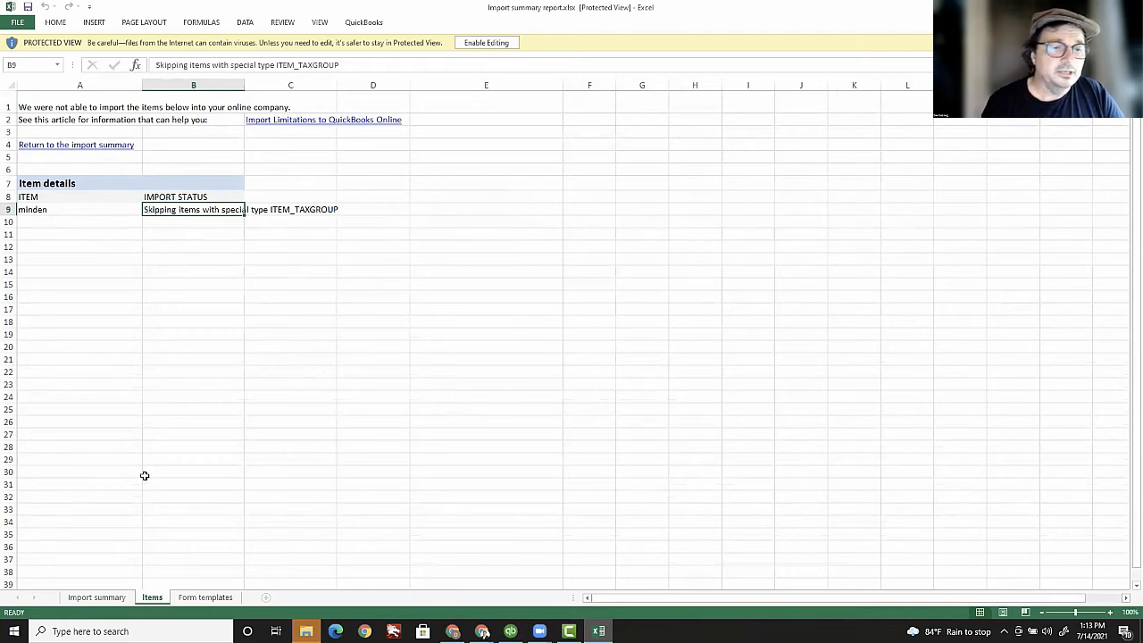
{"action": "left_click", "coordinate": [114, 598]}
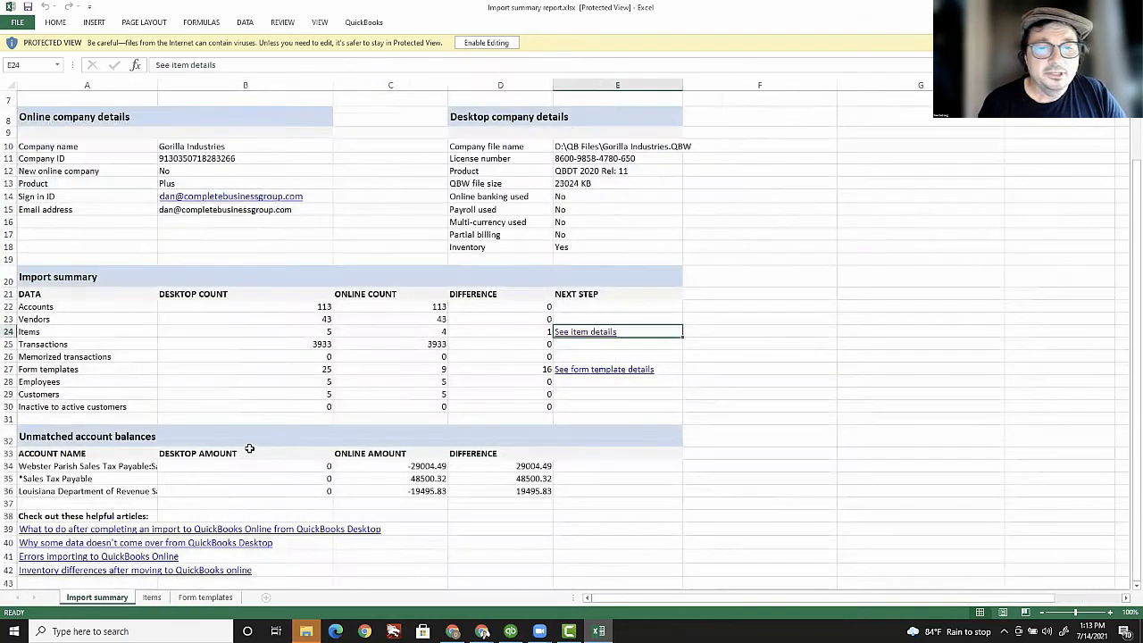
{"action": "left_click", "coordinate": [312, 369]}
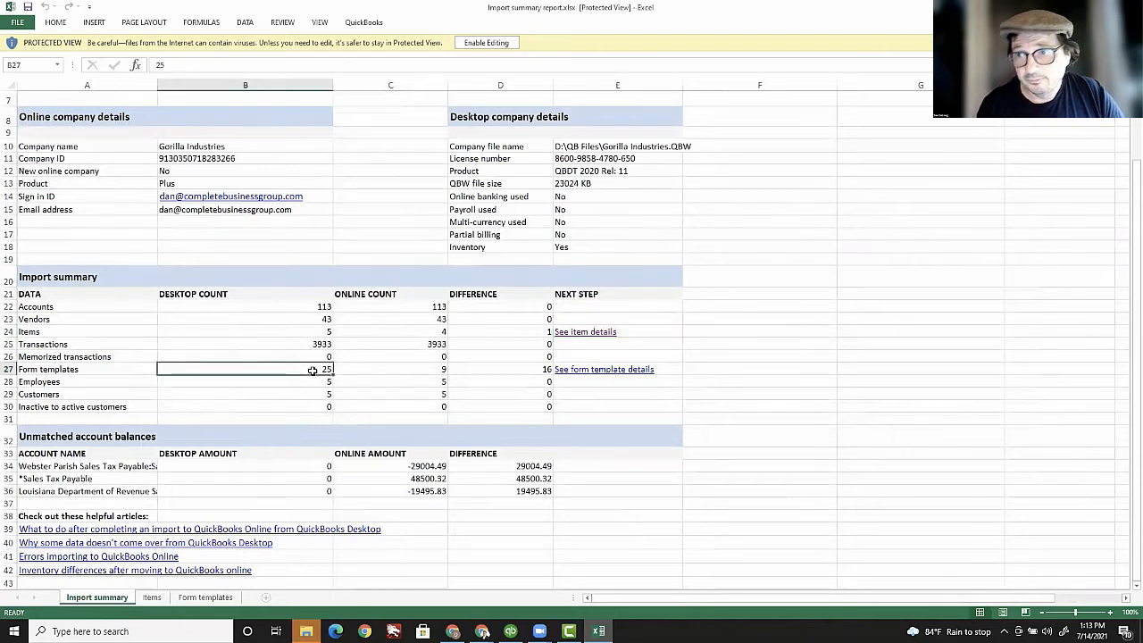
{"action": "left_click", "coordinate": [409, 371]}
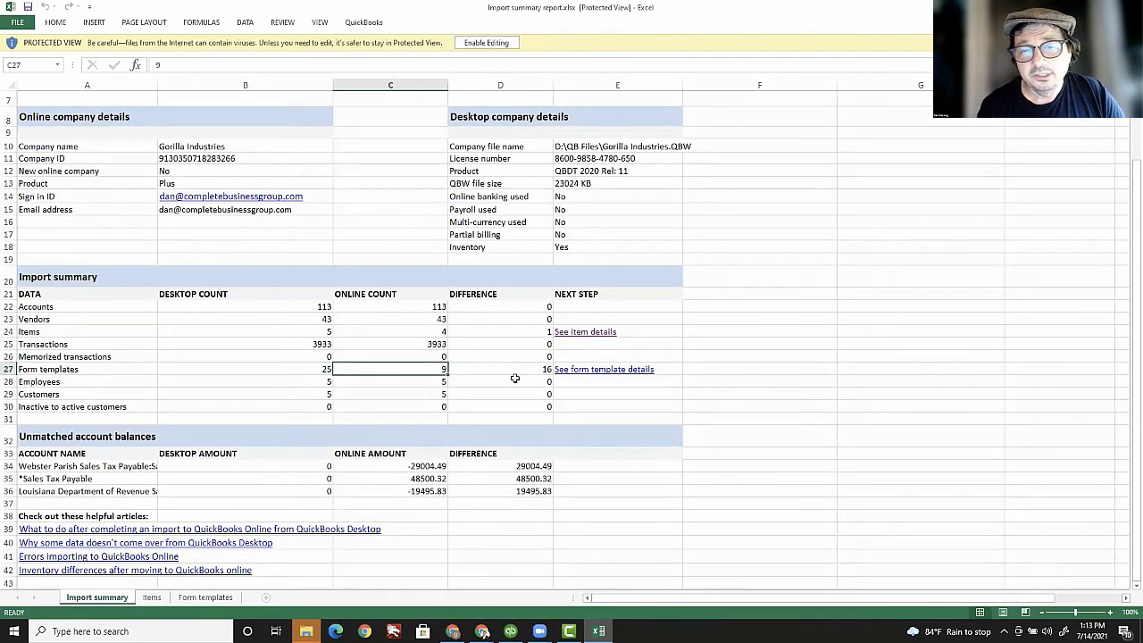
{"action": "left_click", "coordinate": [199, 602]}
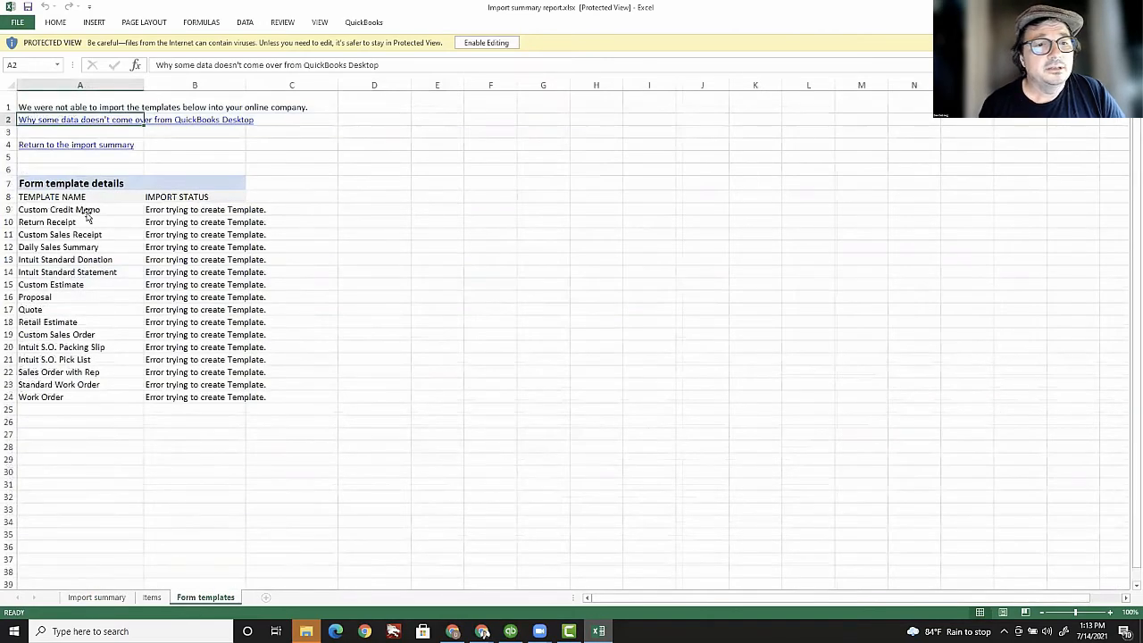
Step: Review the failed Custom Credit Memo, Custom Sales Receipt, Daily Sales Summary and Quote templates
{"action": "left_click", "coordinate": [87, 211]}
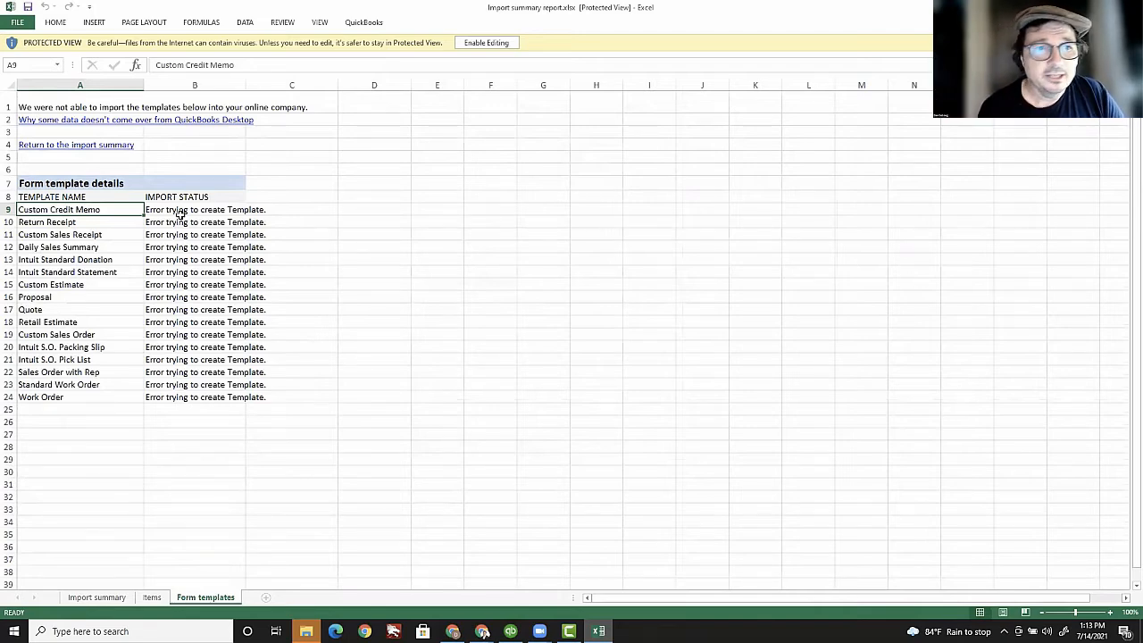
{"action": "left_click", "coordinate": [124, 237]}
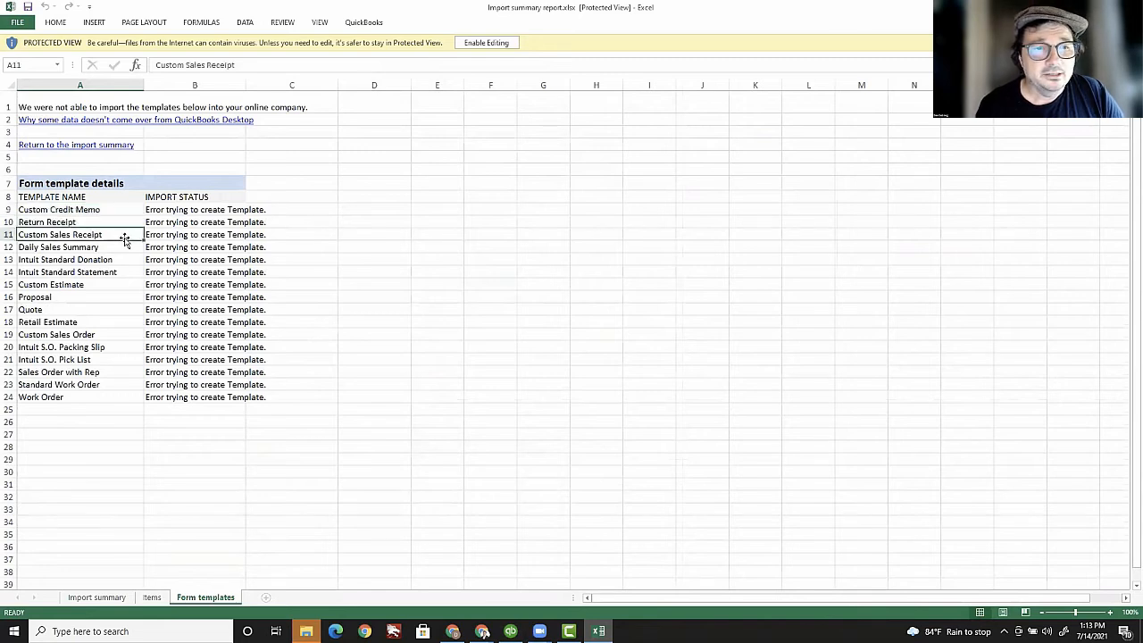
{"action": "left_click", "coordinate": [95, 248]}
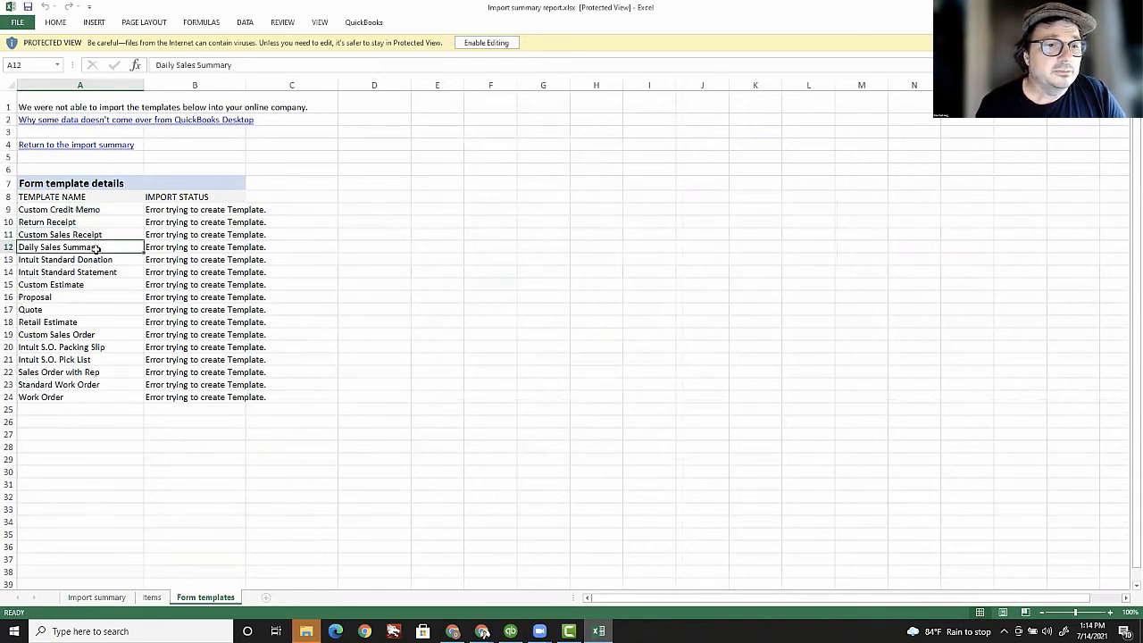
{"action": "left_click", "coordinate": [79, 310]}
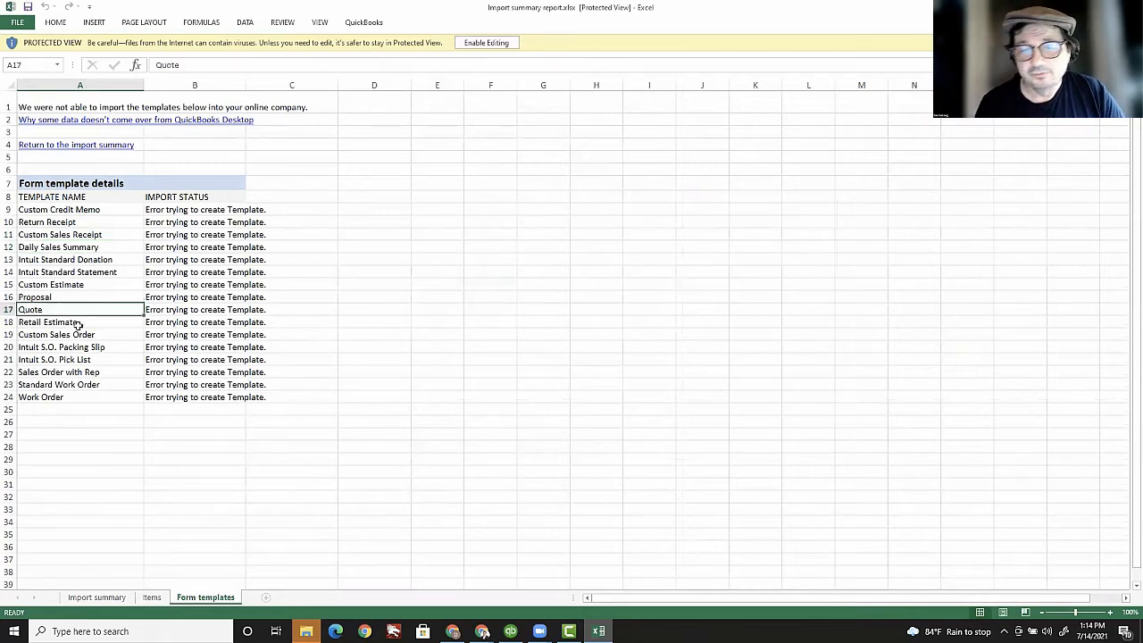
{"action": "left_click", "coordinate": [96, 598]}
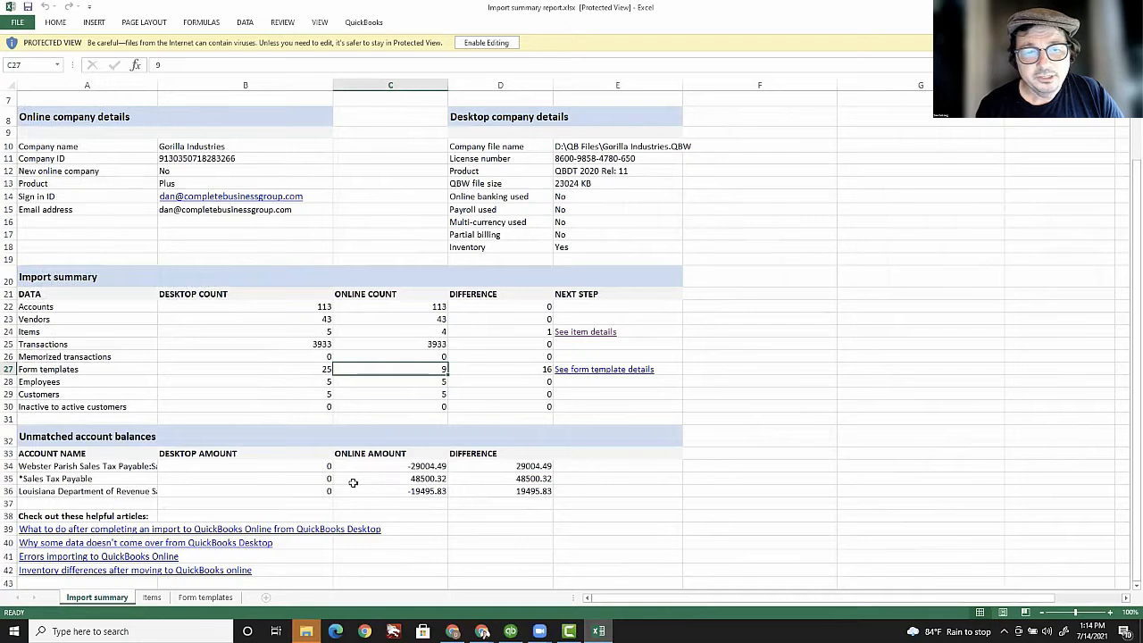
{"action": "left_click", "coordinate": [276, 479]}
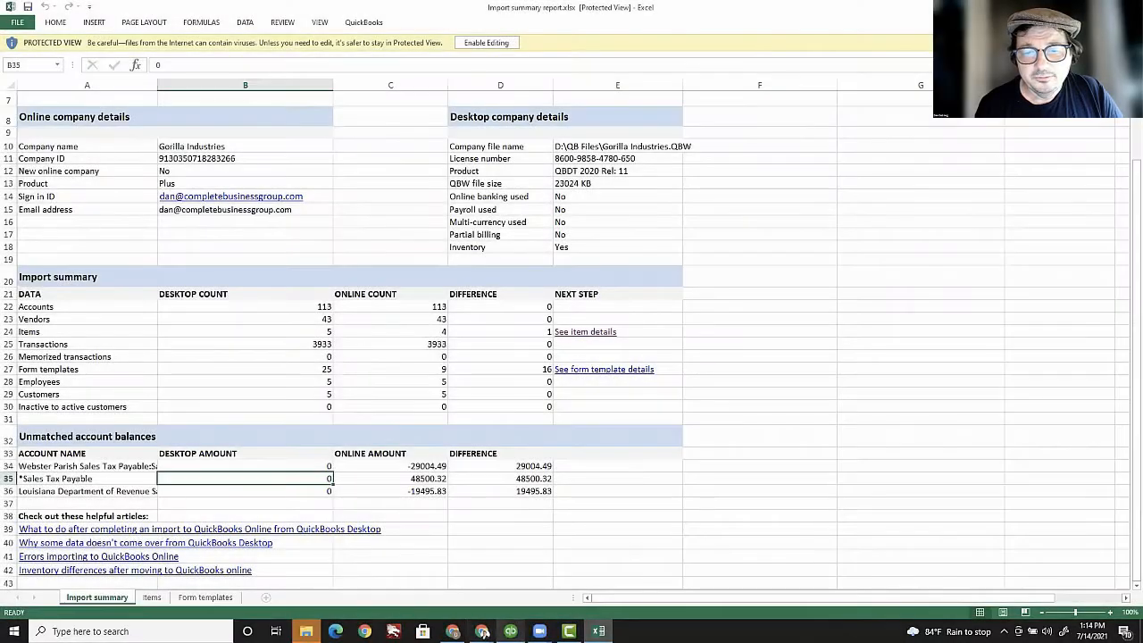
{"action": "mouse_move", "coordinate": [510, 631]}
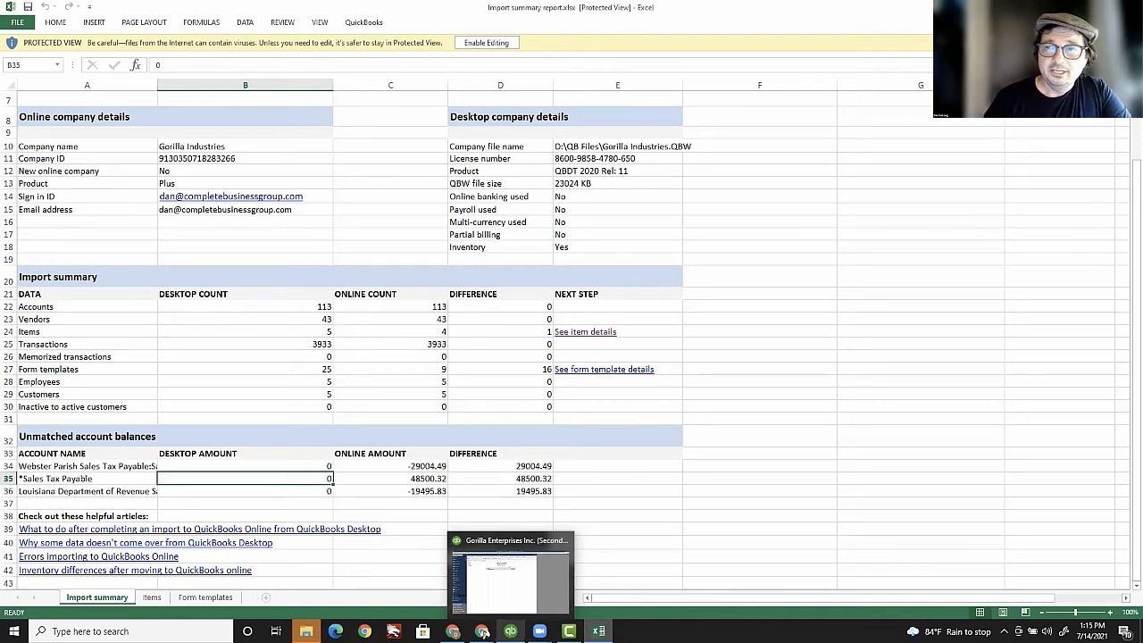
Step: Show the Desktop balance sheet for All dates with ASSETS and LIABILITIES & EQUITY collapsed to 125,821.43
{"action": "left_click", "coordinate": [509, 590]}
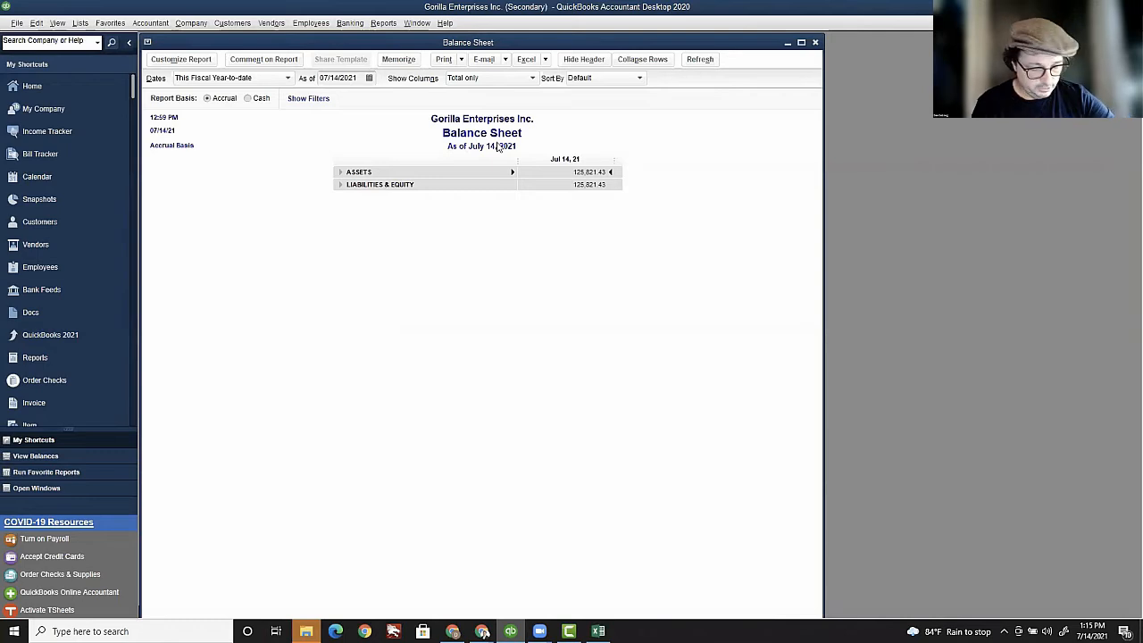
{"action": "left_click", "coordinate": [288, 78]}
{"action": "left_click", "coordinate": [309, 109]}
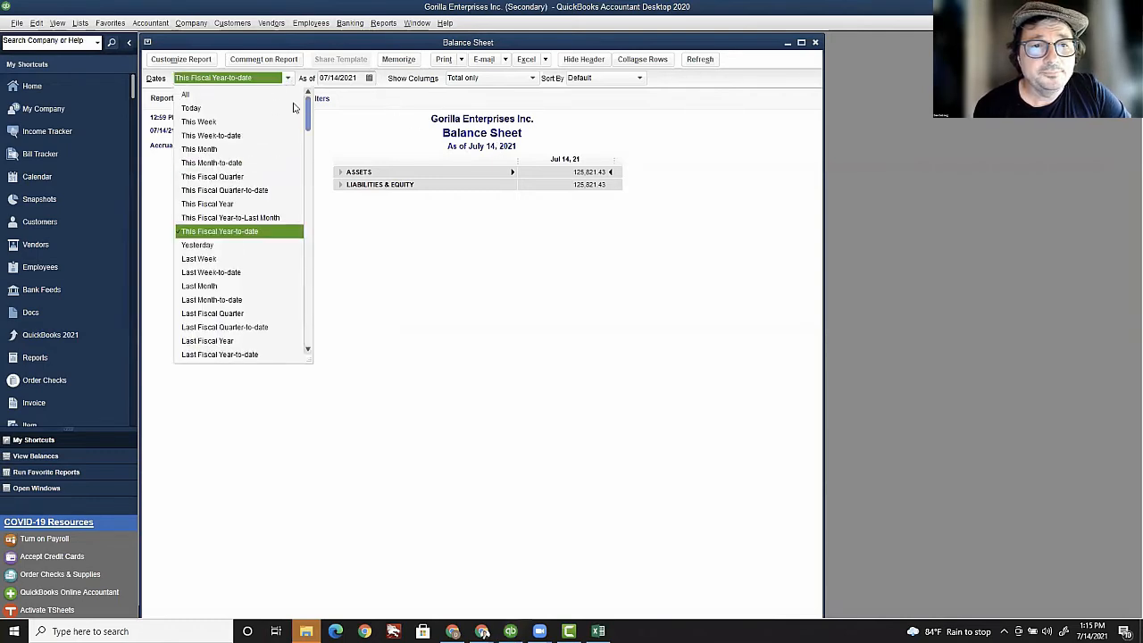
{"action": "left_click", "coordinate": [255, 97]}
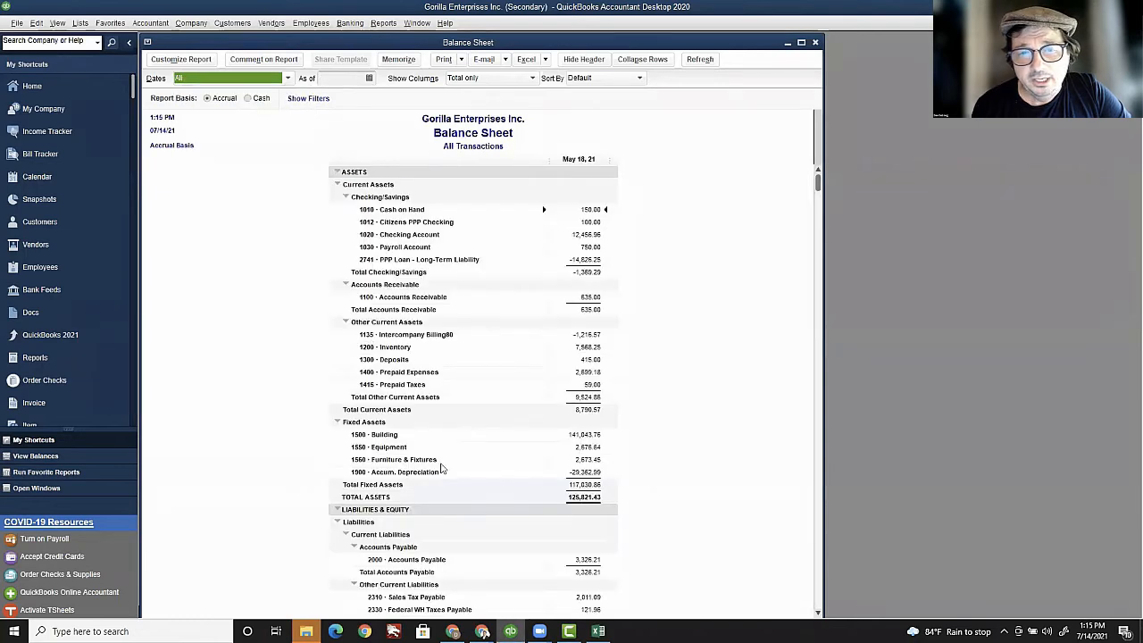
{"action": "left_click", "coordinate": [337, 172]}
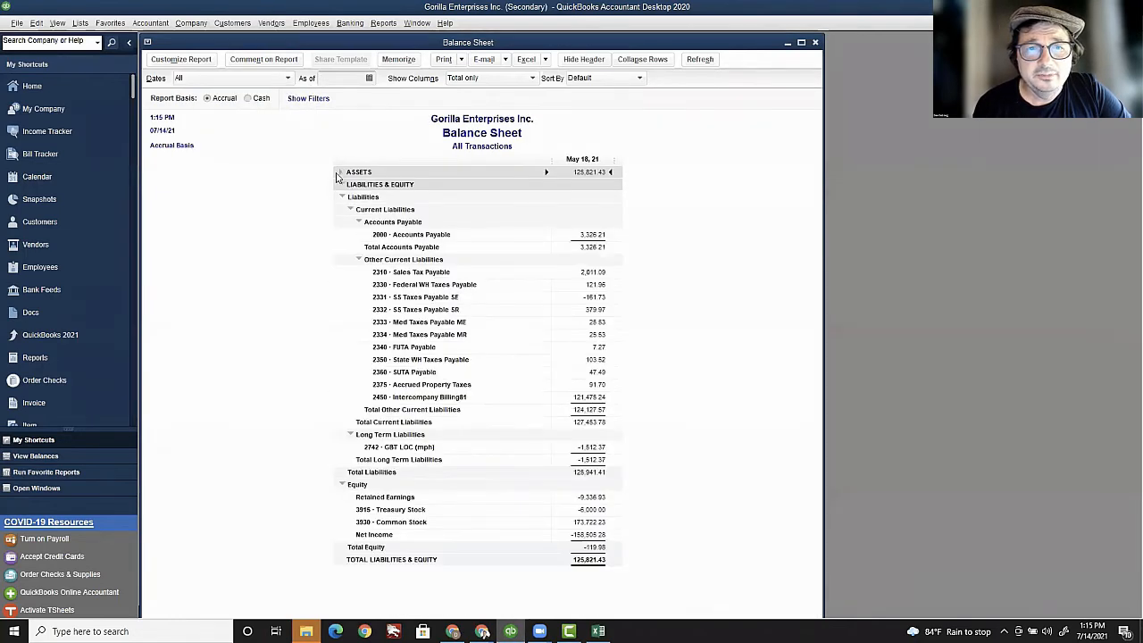
{"action": "left_click", "coordinate": [339, 185]}
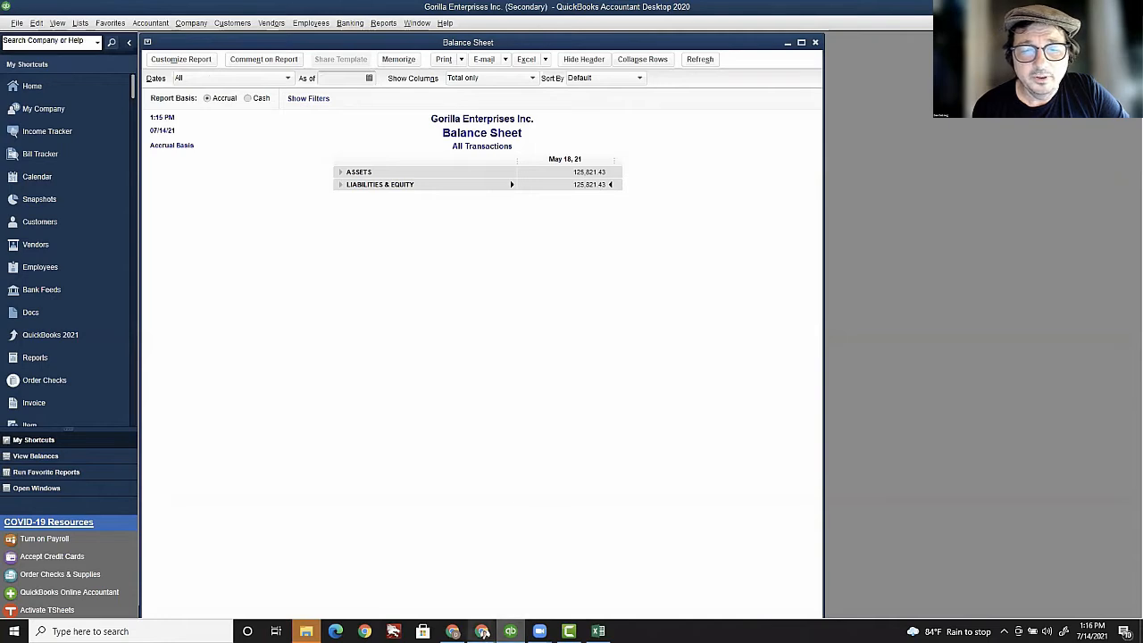
{"action": "mouse_move", "coordinate": [482, 631]}
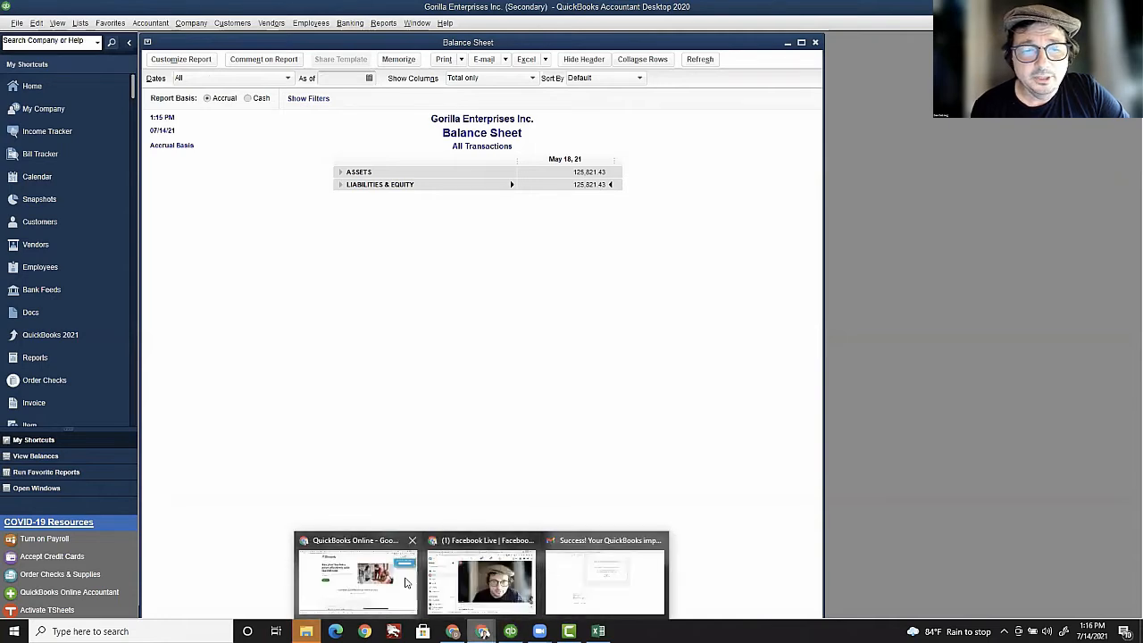
{"action": "left_click", "coordinate": [406, 582]}
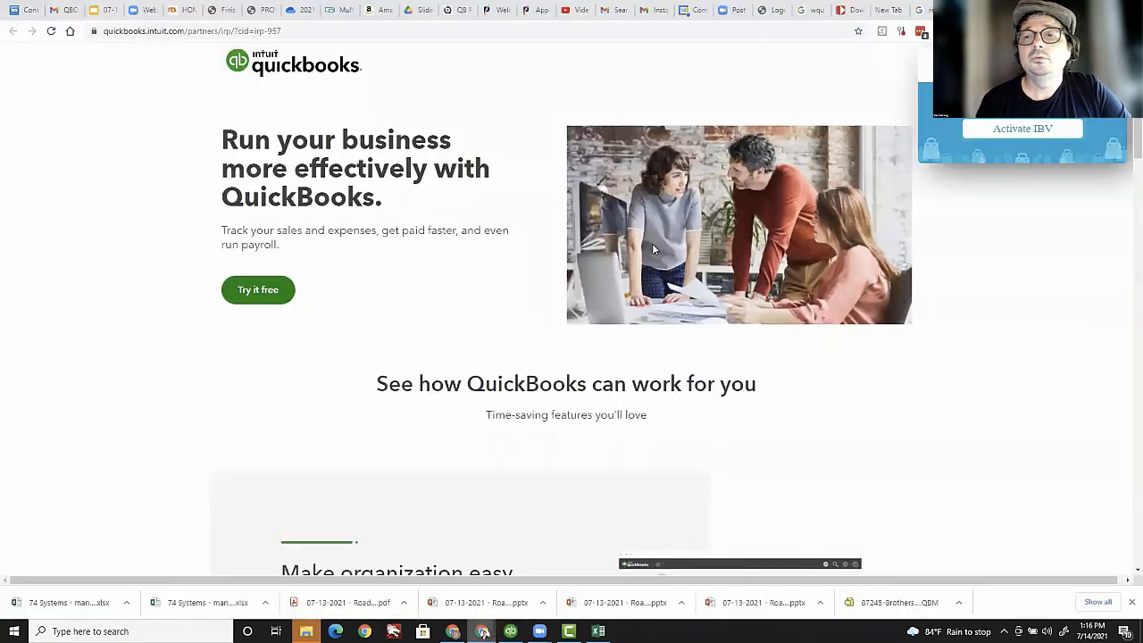
Step: Switch to the Gorilla Enterprises browser tab showing the all-dates online balance sheet at $126,146.07
{"action": "key", "text": "alt+Tab"}
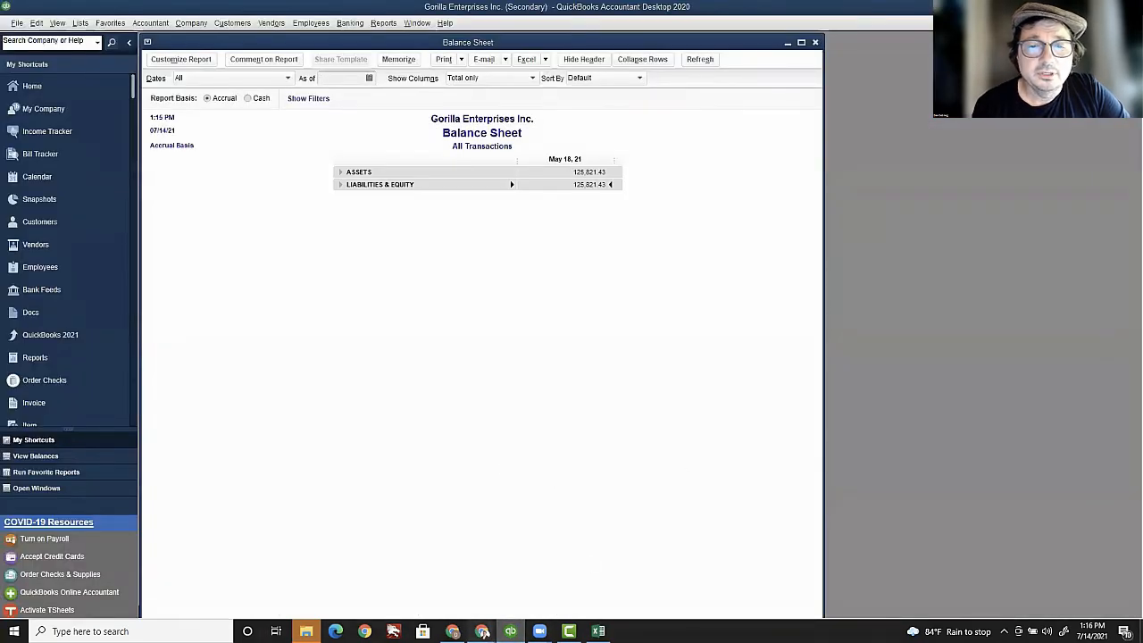
{"action": "mouse_move", "coordinate": [482, 630]}
{"action": "left_click", "coordinate": [509, 583]}
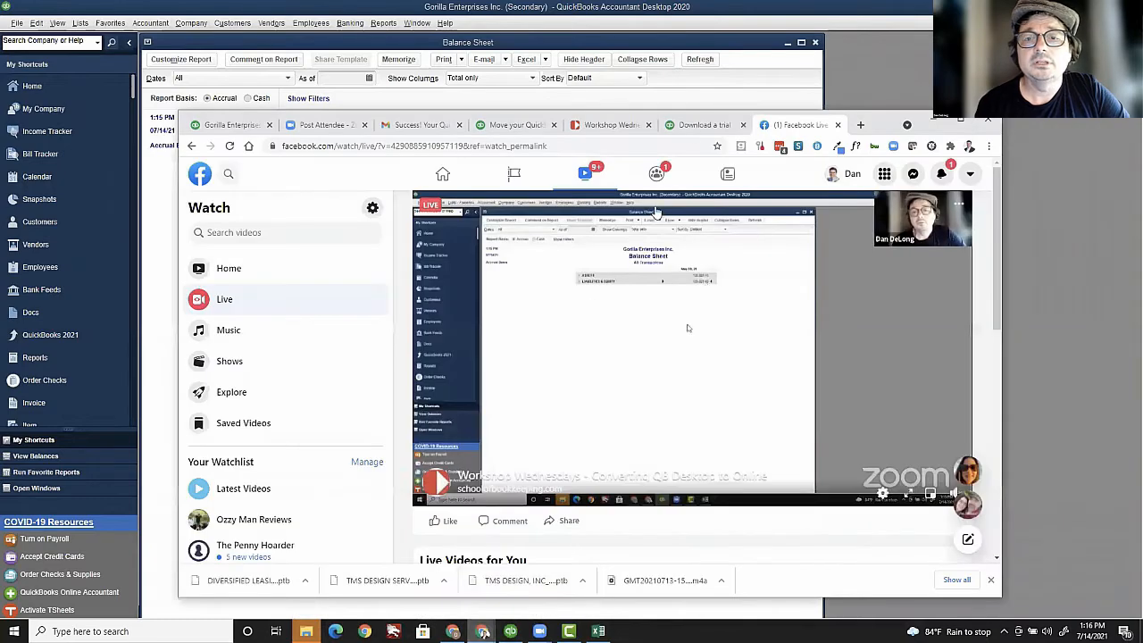
{"action": "left_click", "coordinate": [705, 124]}
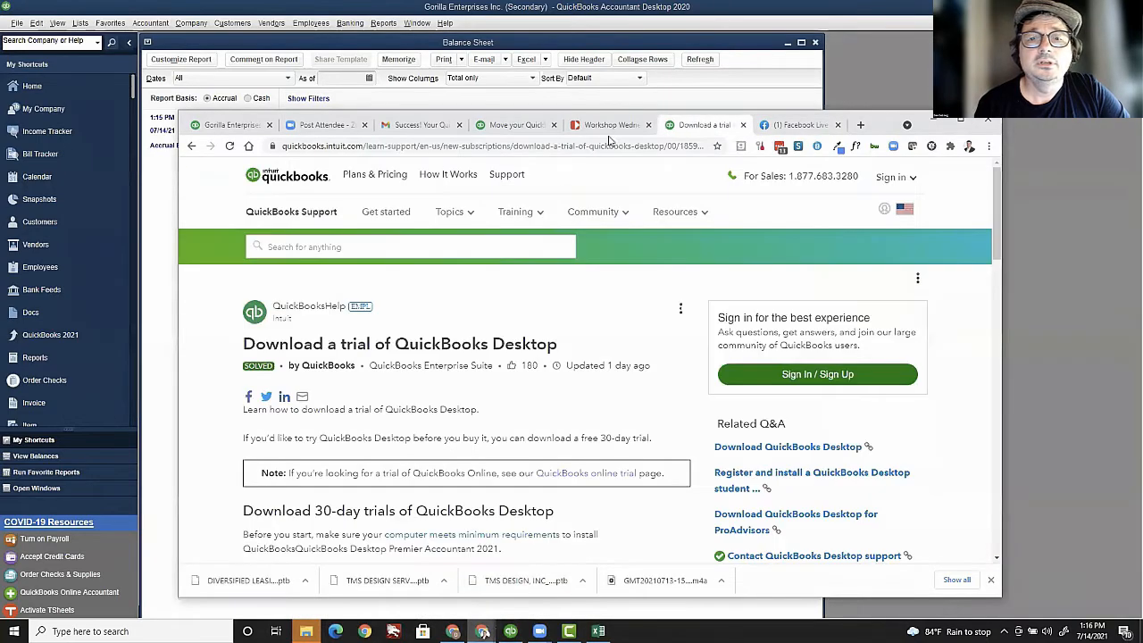
{"action": "left_click", "coordinate": [528, 126]}
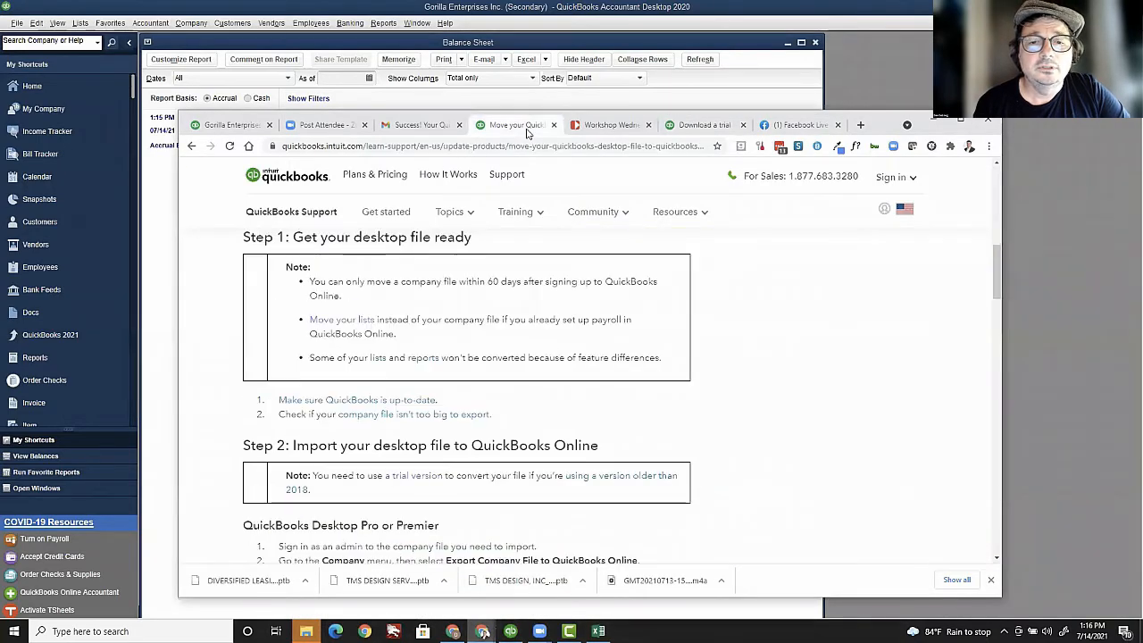
{"action": "left_click", "coordinate": [231, 125]}
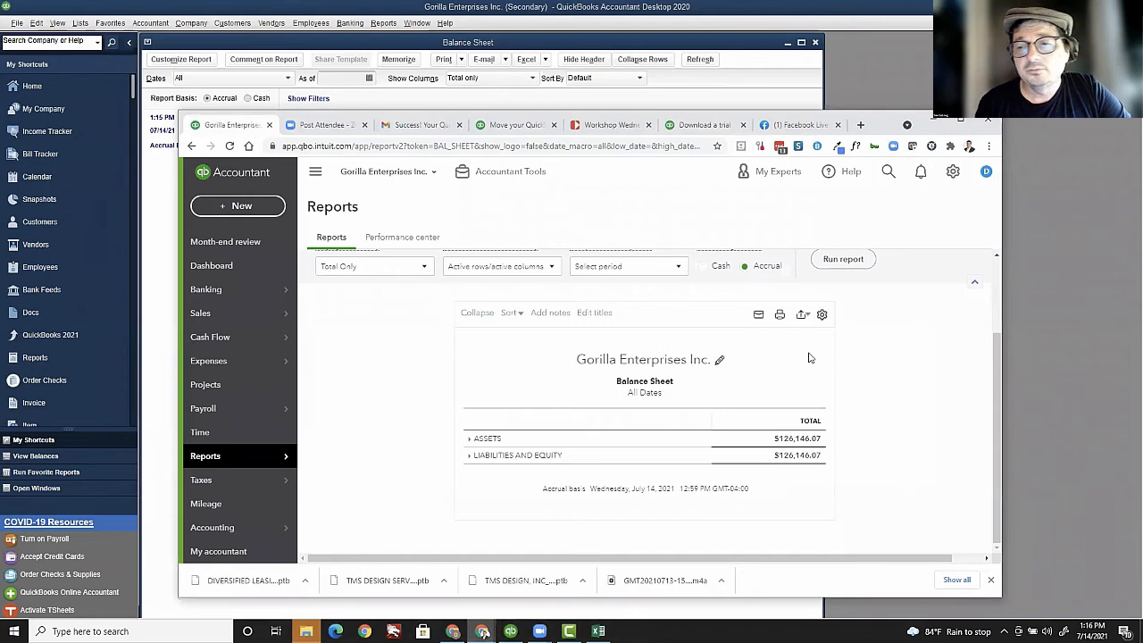
{"action": "left_click_drag", "start_coordinate": [998, 460], "coordinate": [985, 365]}
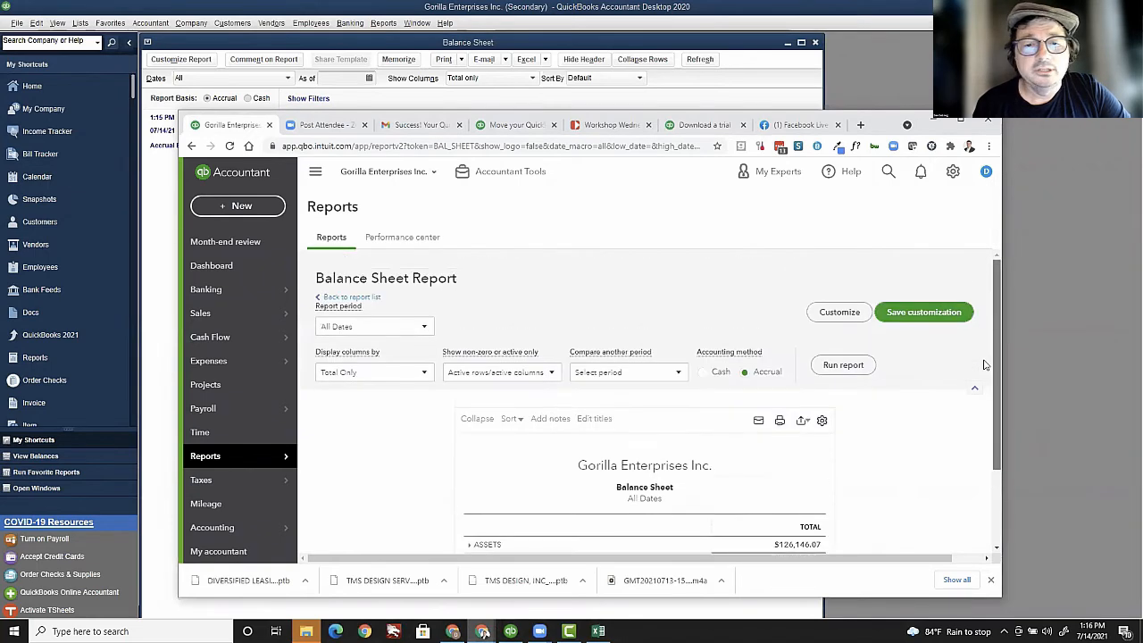
{"action": "scroll", "coordinate": [892, 391], "scroll_direction": "down", "scroll_amount": 2}
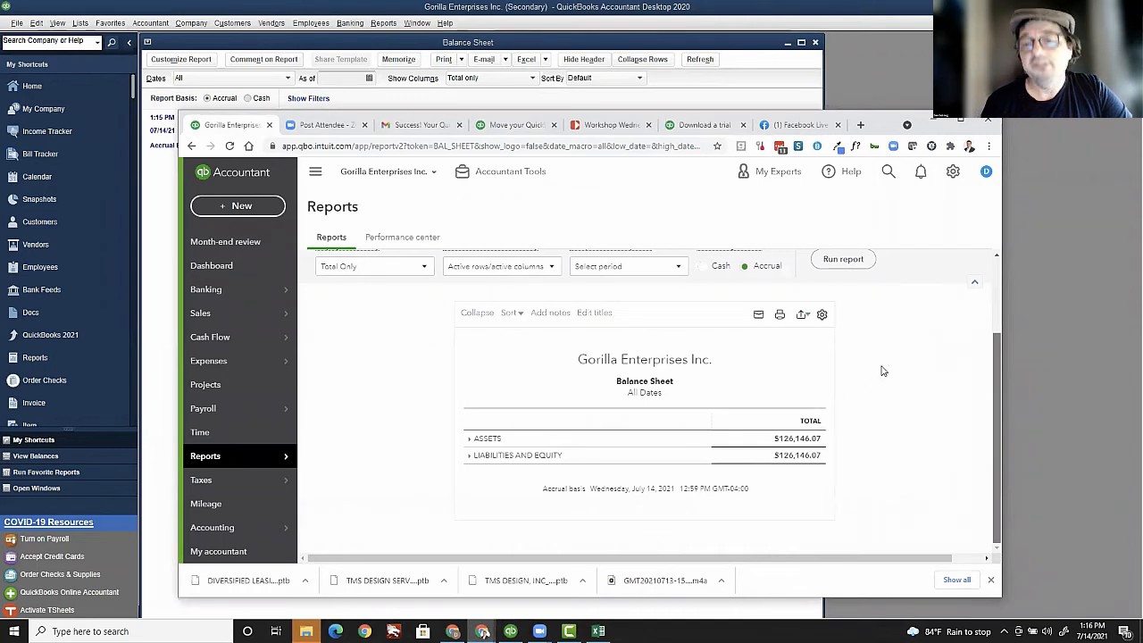
{"action": "scroll", "coordinate": [919, 197], "scroll_direction": "up", "scroll_amount": 2}
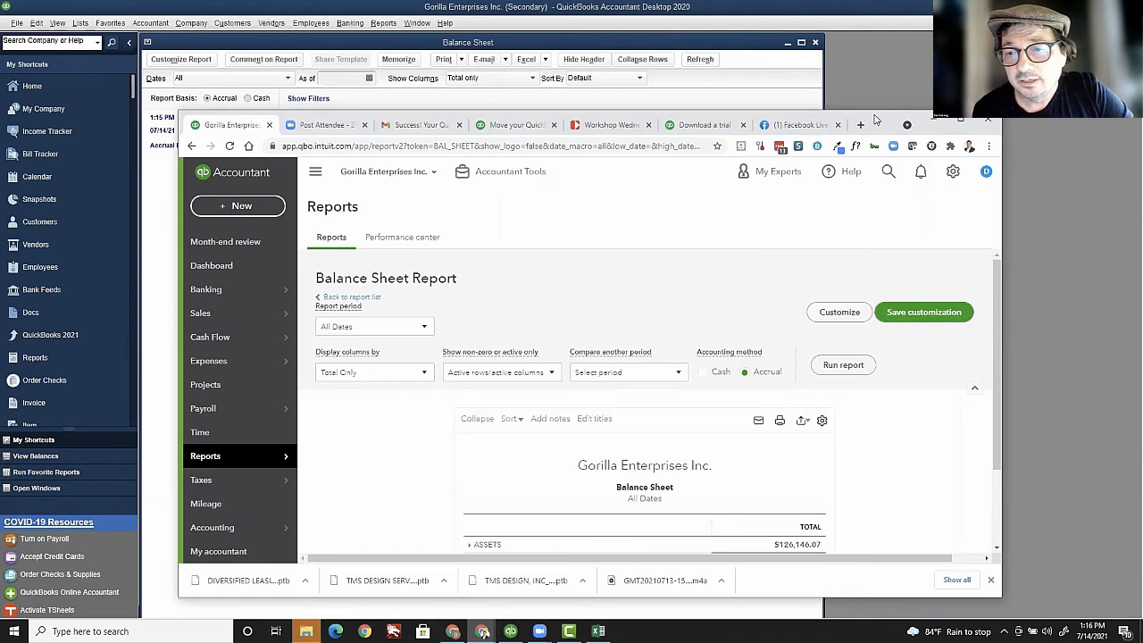
{"action": "left_click_drag", "start_coordinate": [876, 118], "coordinate": [922, 131]}
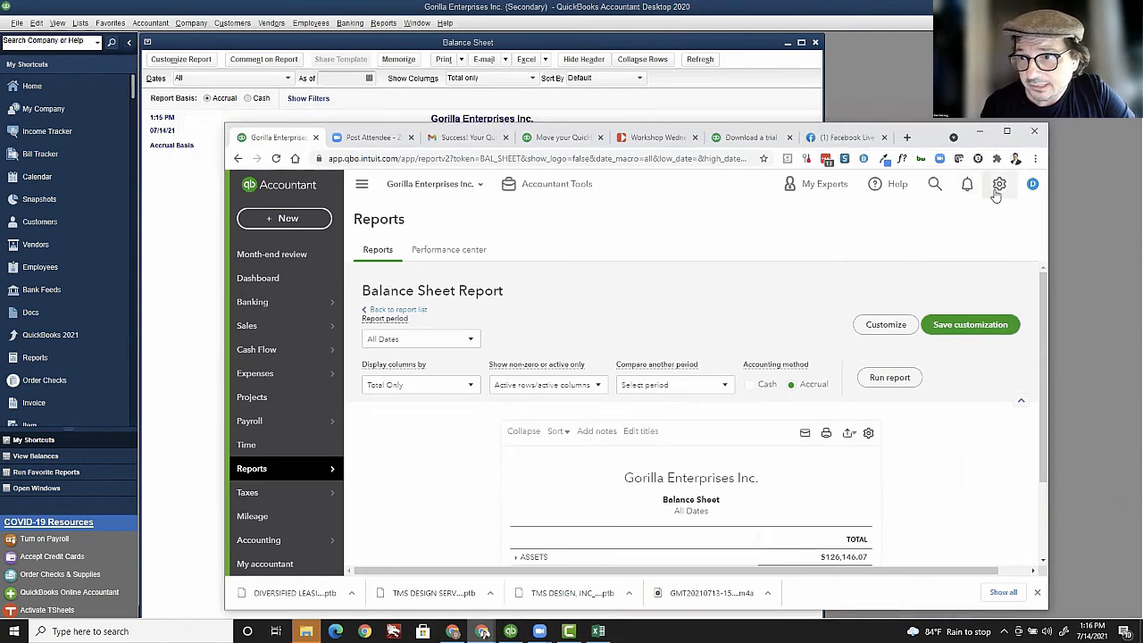
{"action": "left_click", "coordinate": [998, 187]}
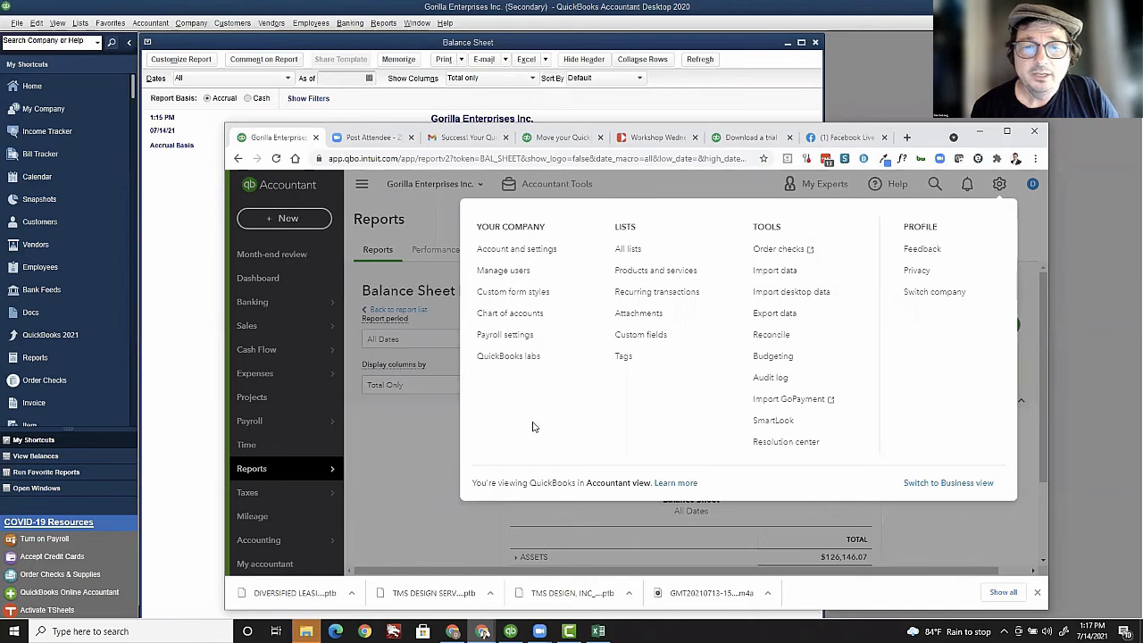
{"action": "left_click", "coordinate": [408, 444]}
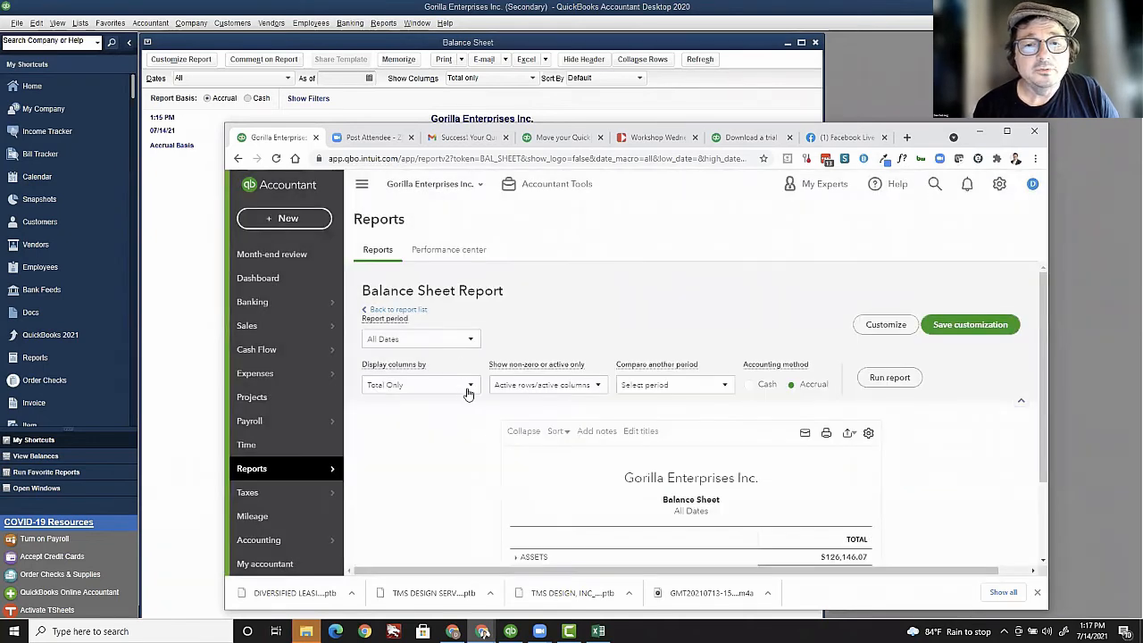
Step: Rerun the online Gorilla Enterprises balance sheet with Fiscal Years columns, then return to the desktop report
{"action": "left_click", "coordinate": [468, 387]}
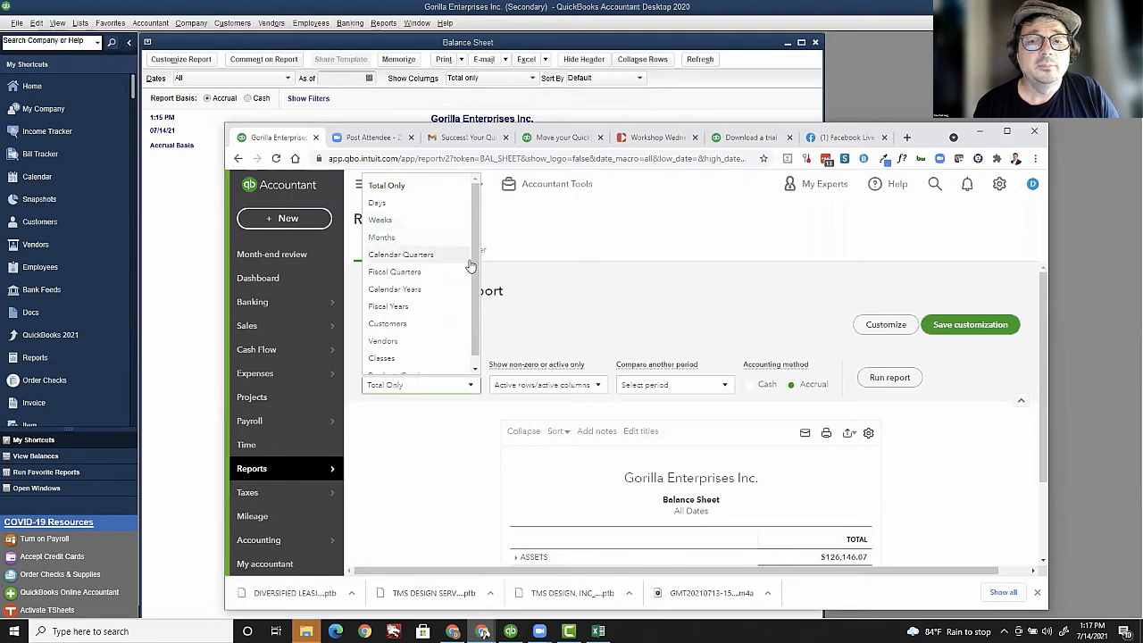
{"action": "scroll", "coordinate": [473, 275], "scroll_direction": "down", "scroll_amount": 1}
{"action": "scroll", "coordinate": [451, 204], "scroll_direction": "up", "scroll_amount": 1}
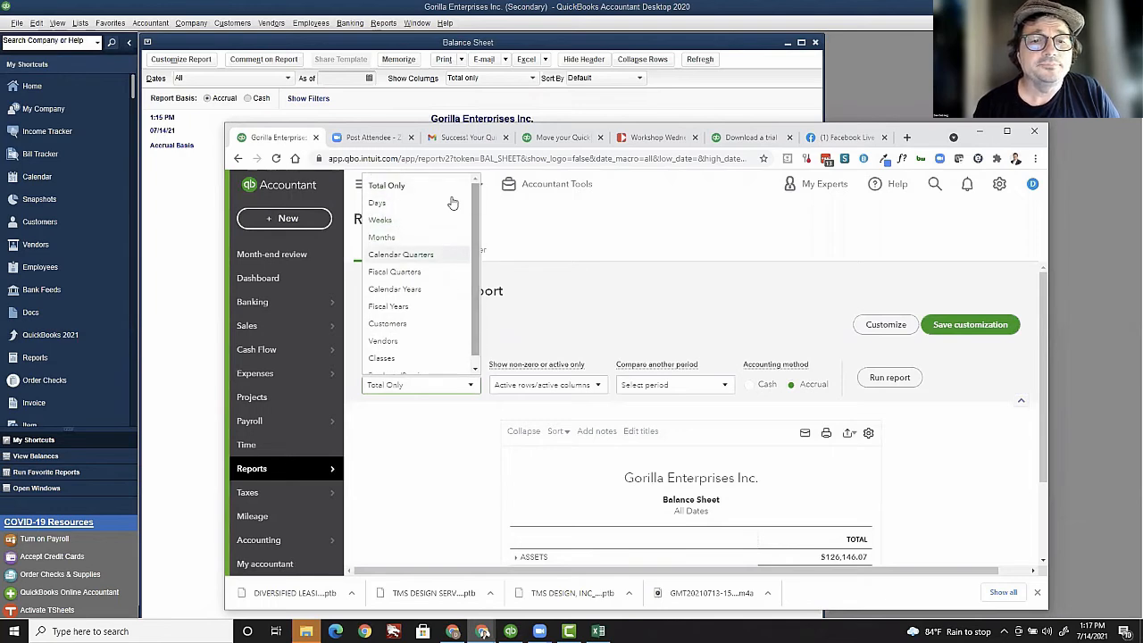
{"action": "left_click", "coordinate": [403, 239]}
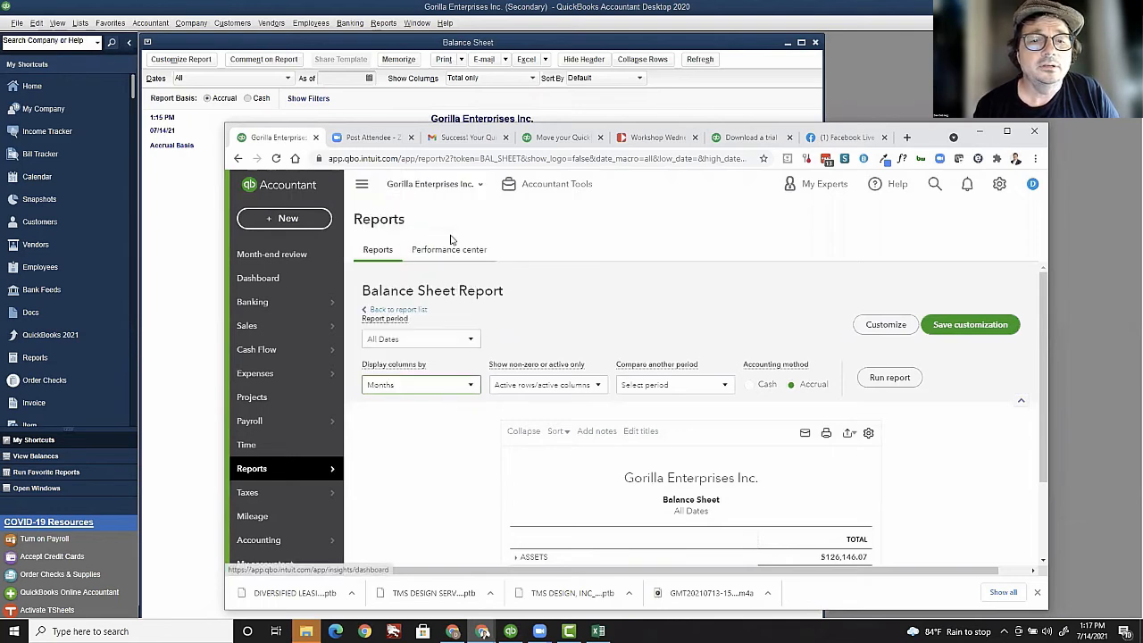
{"action": "left_click", "coordinate": [473, 386]}
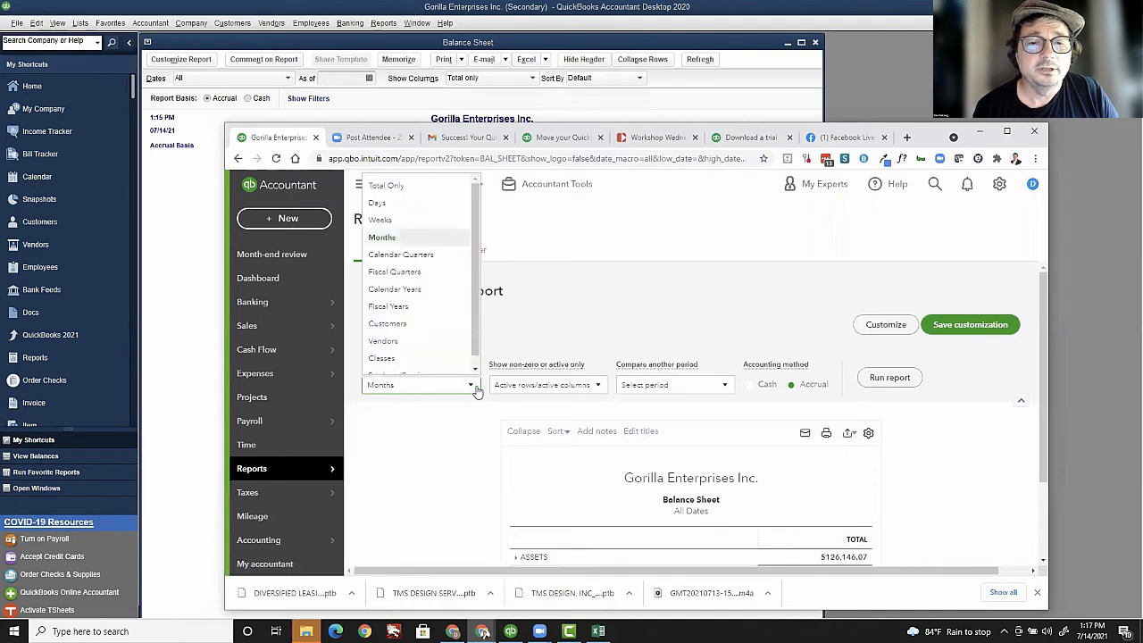
{"action": "left_click", "coordinate": [434, 305]}
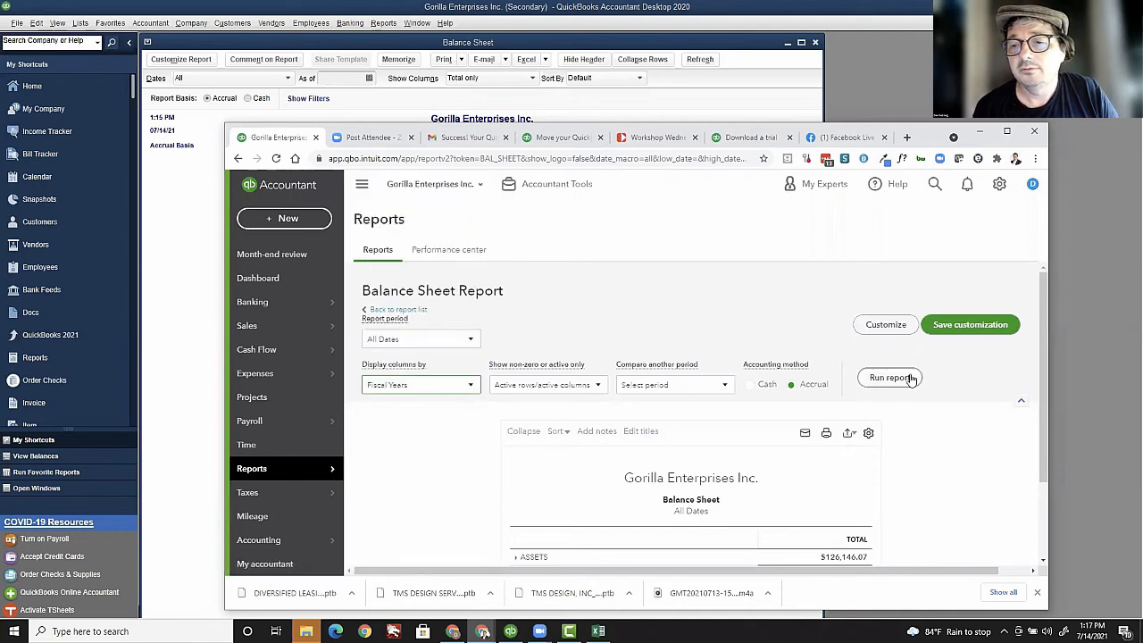
{"action": "left_click", "coordinate": [874, 377]}
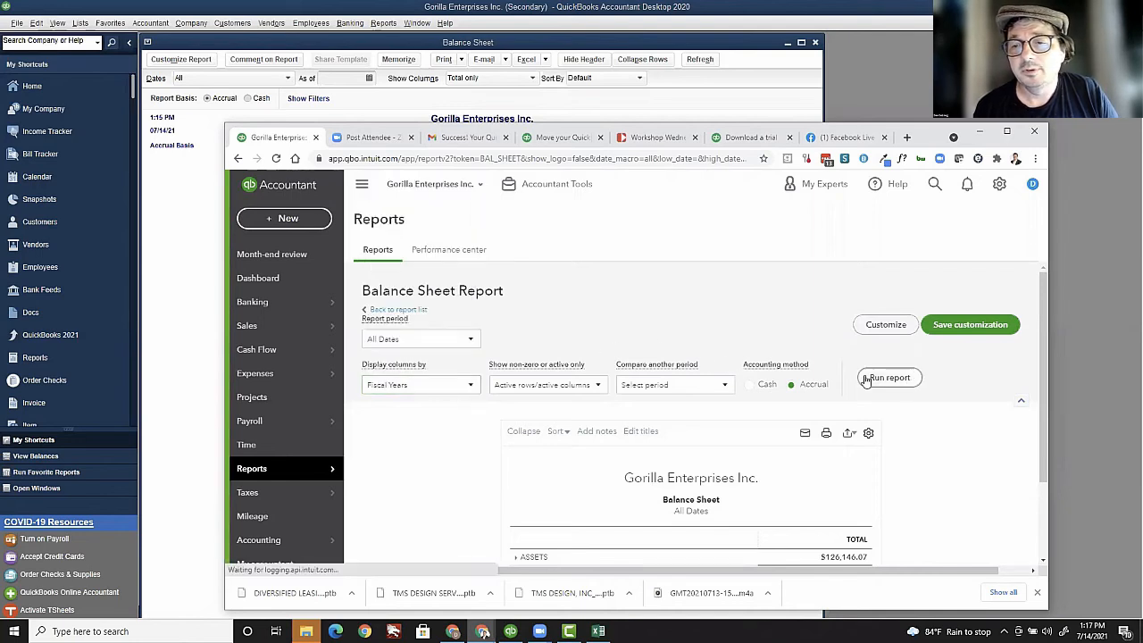
{"action": "left_click", "coordinate": [194, 316]}
Step: Show the desktop balance sheet columns by Year
{"action": "left_click", "coordinate": [288, 78]}
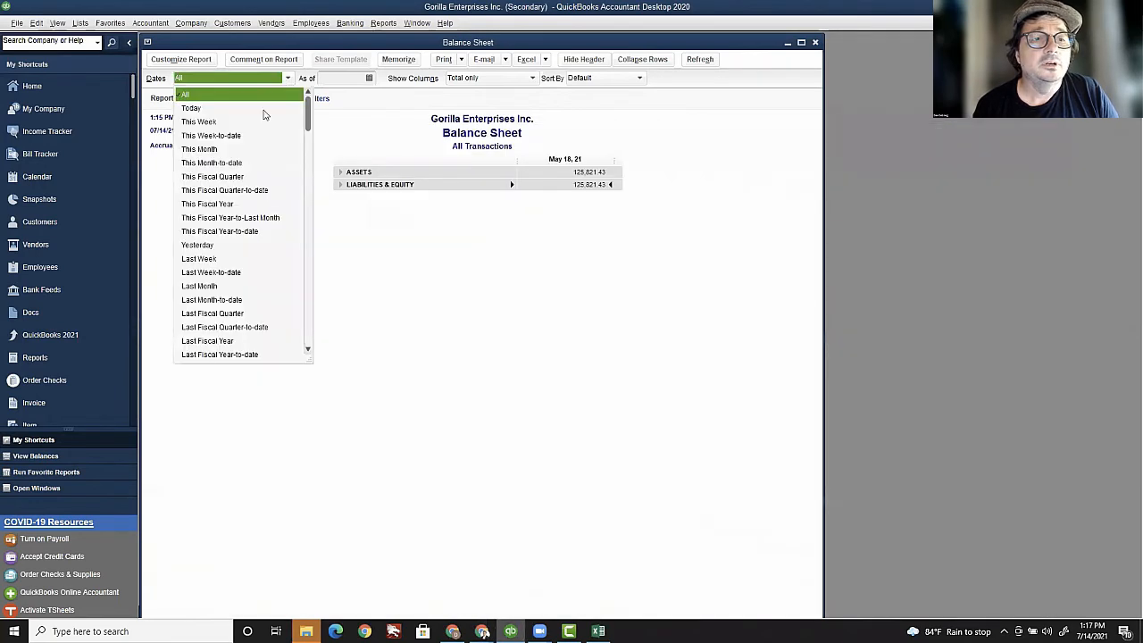
{"action": "left_click", "coordinate": [361, 129]}
{"action": "left_click", "coordinate": [490, 79]}
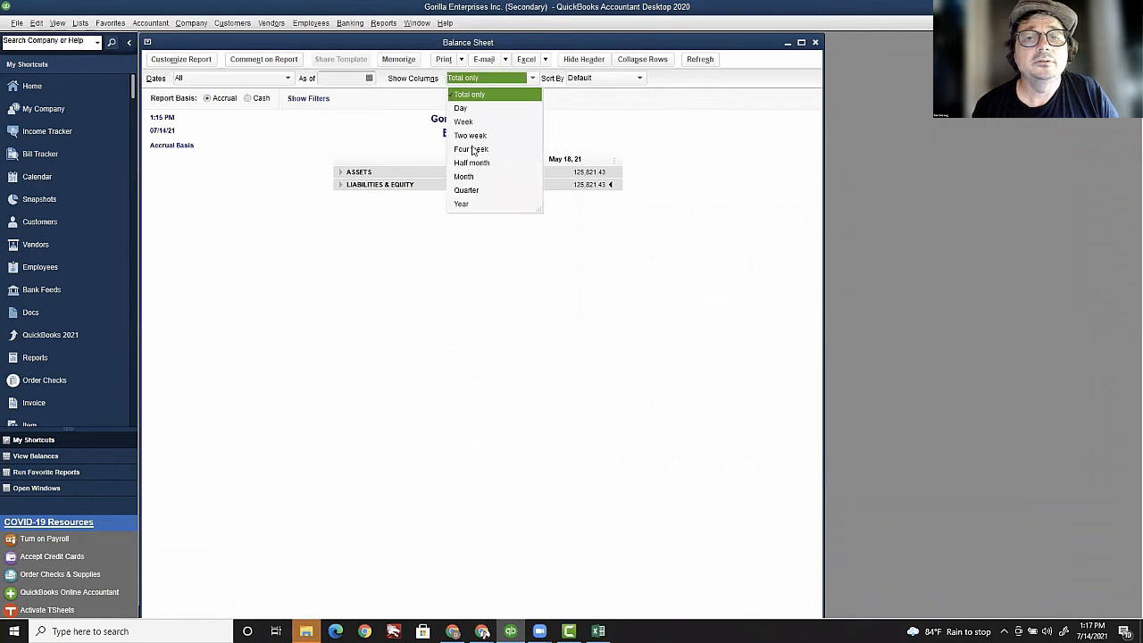
{"action": "left_click", "coordinate": [482, 202]}
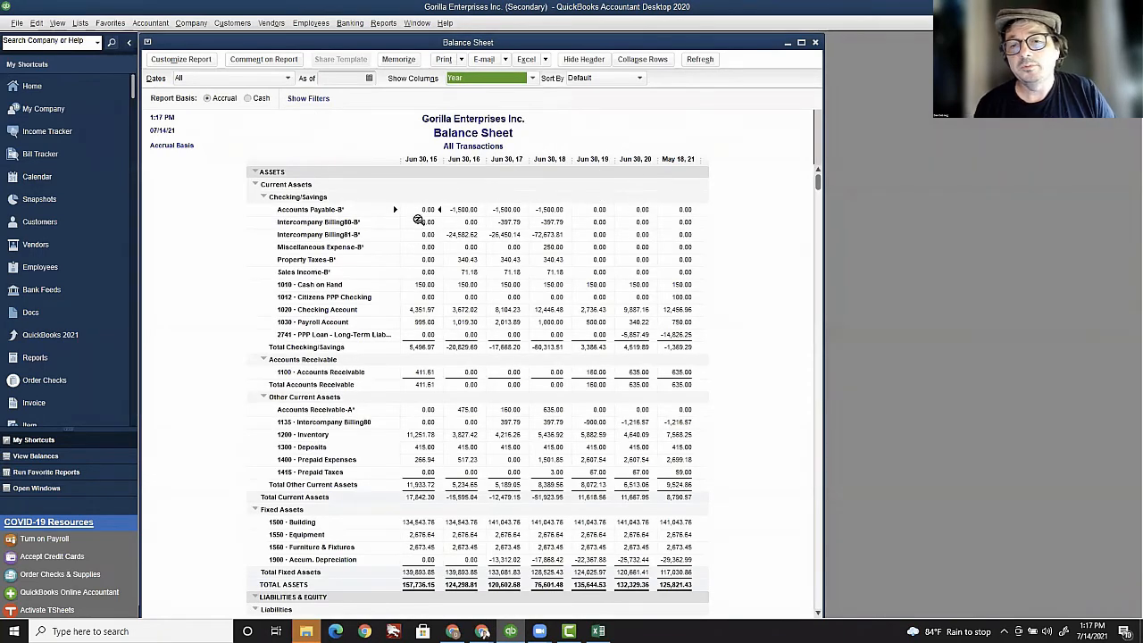
Step: Collapse ASSETS and LIABILITIES & EQUITY to their yearly totals of 125,821.43
{"action": "left_click", "coordinate": [254, 171]}
{"action": "left_click", "coordinate": [261, 184]}
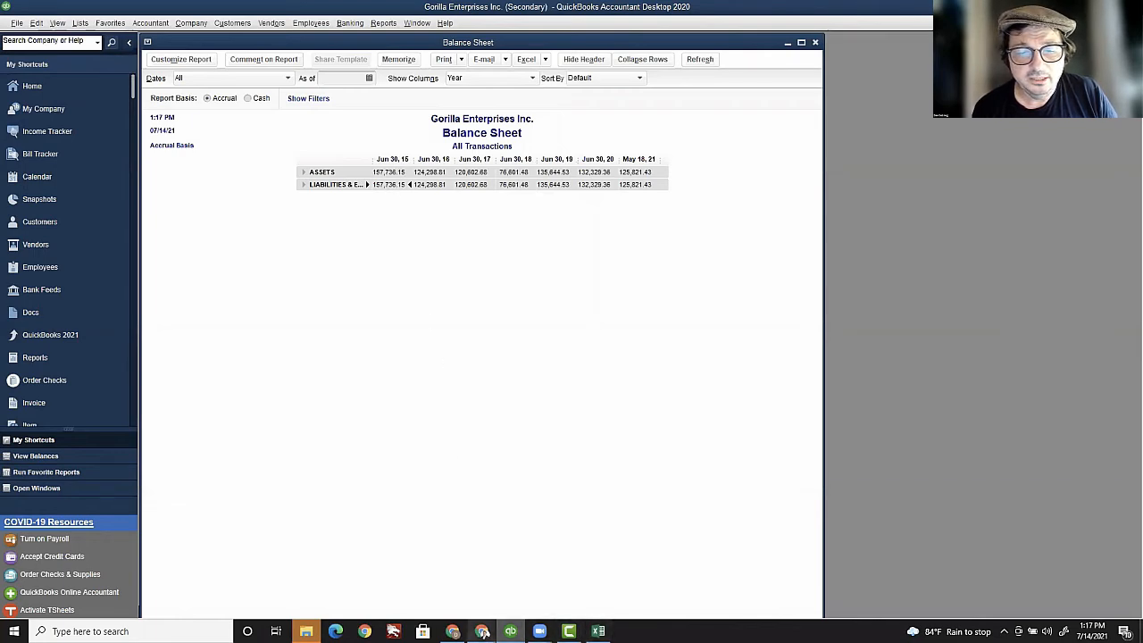
{"action": "left_click", "coordinate": [482, 632]}
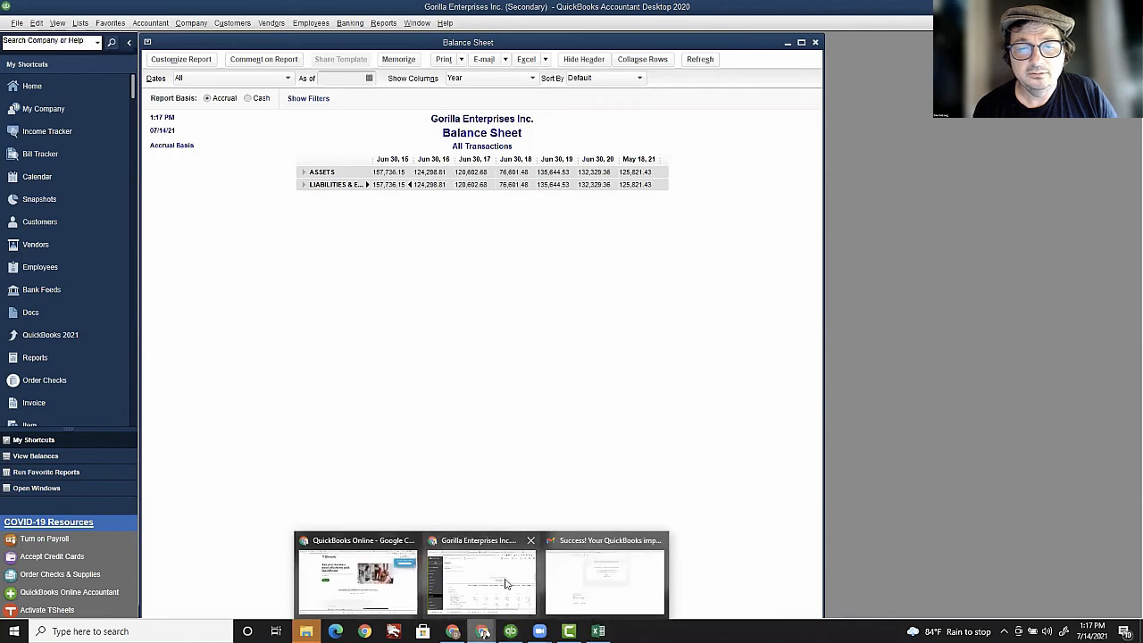
Step: Collapse Liabilities and Equity on the online fiscal-year balance sheet, showing totals from $157,736.15
{"action": "left_click", "coordinate": [505, 583]}
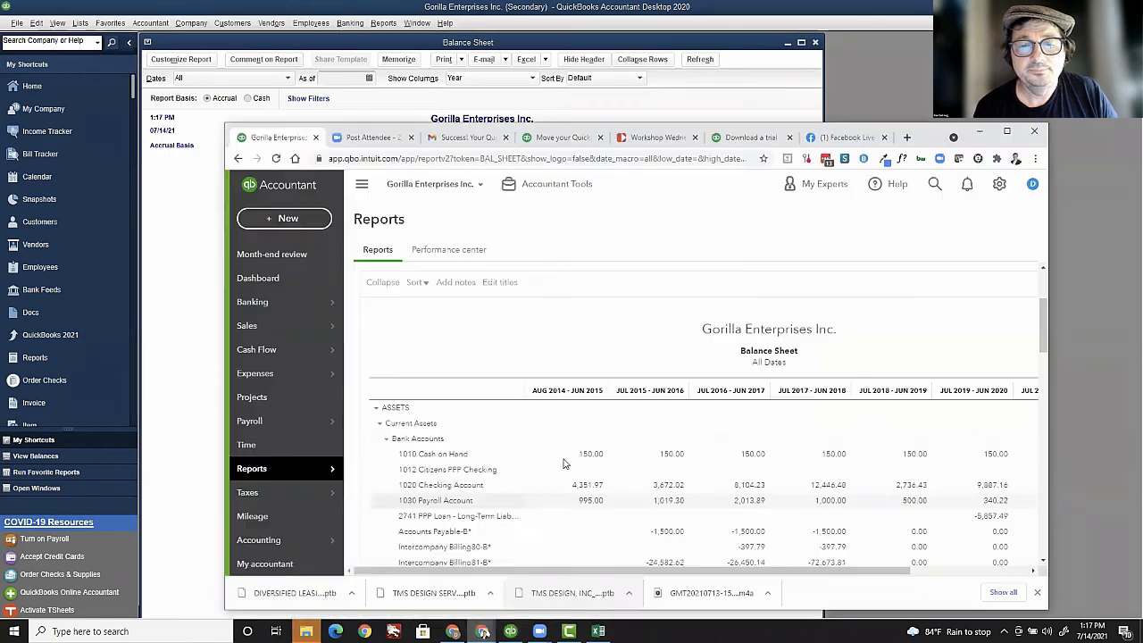
{"action": "left_click", "coordinate": [377, 425]}
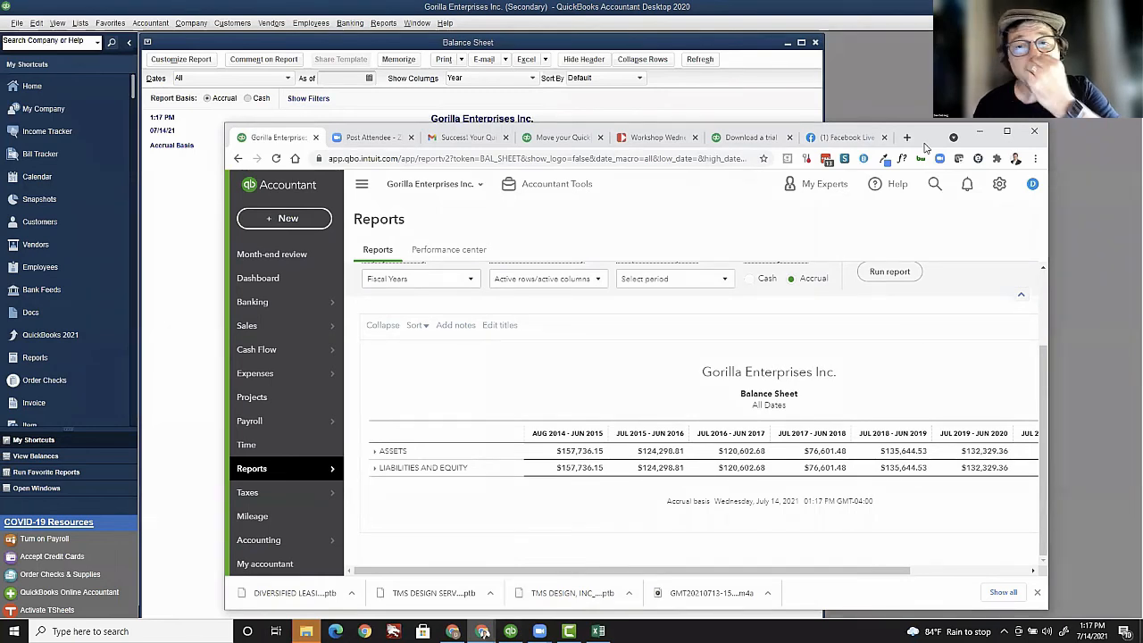
{"action": "left_click_drag", "start_coordinate": [926, 147], "coordinate": [953, 152]}
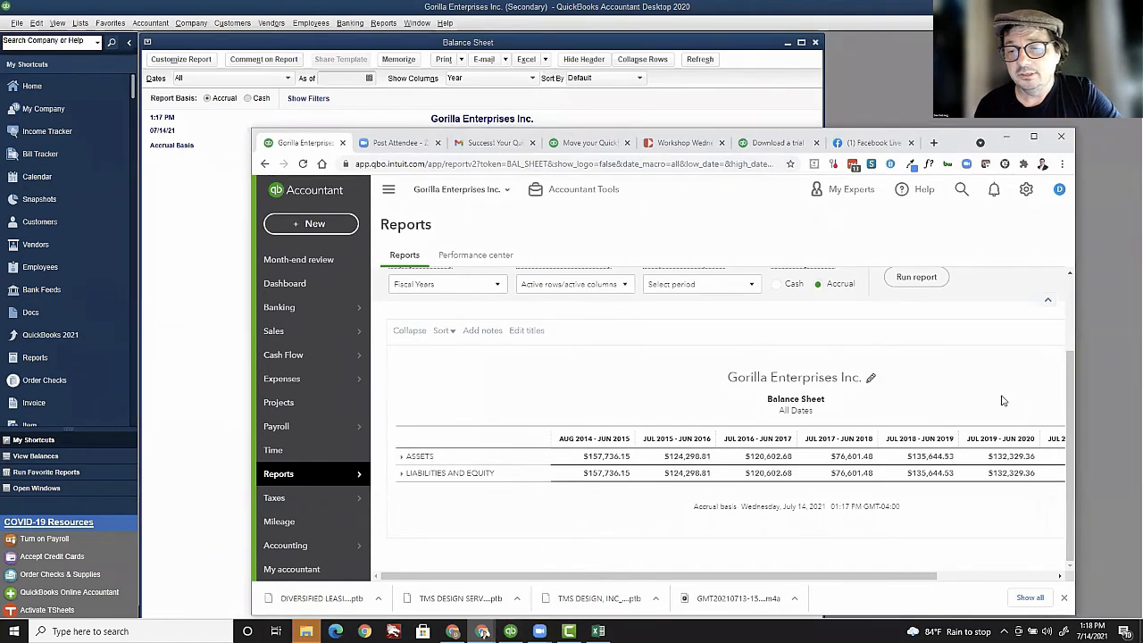
{"action": "left_click_drag", "start_coordinate": [894, 576], "coordinate": [1038, 601]}
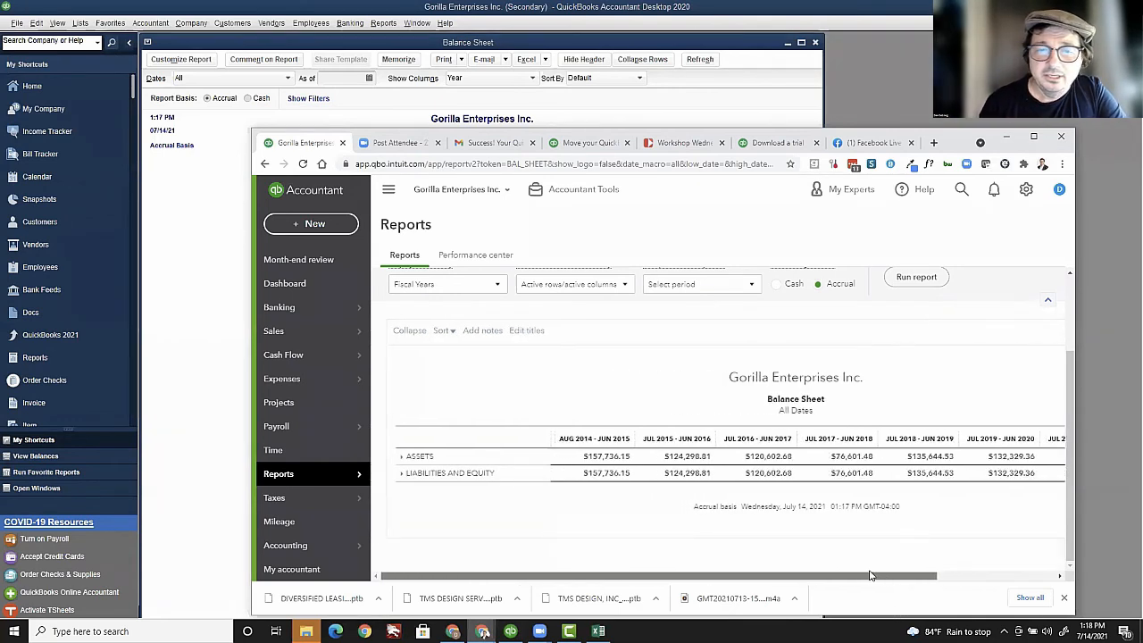
Step: Expand online ASSETS into its accounts, then minimize Chrome to reveal the desktop yearly balance sheet
{"action": "left_click", "coordinate": [401, 457]}
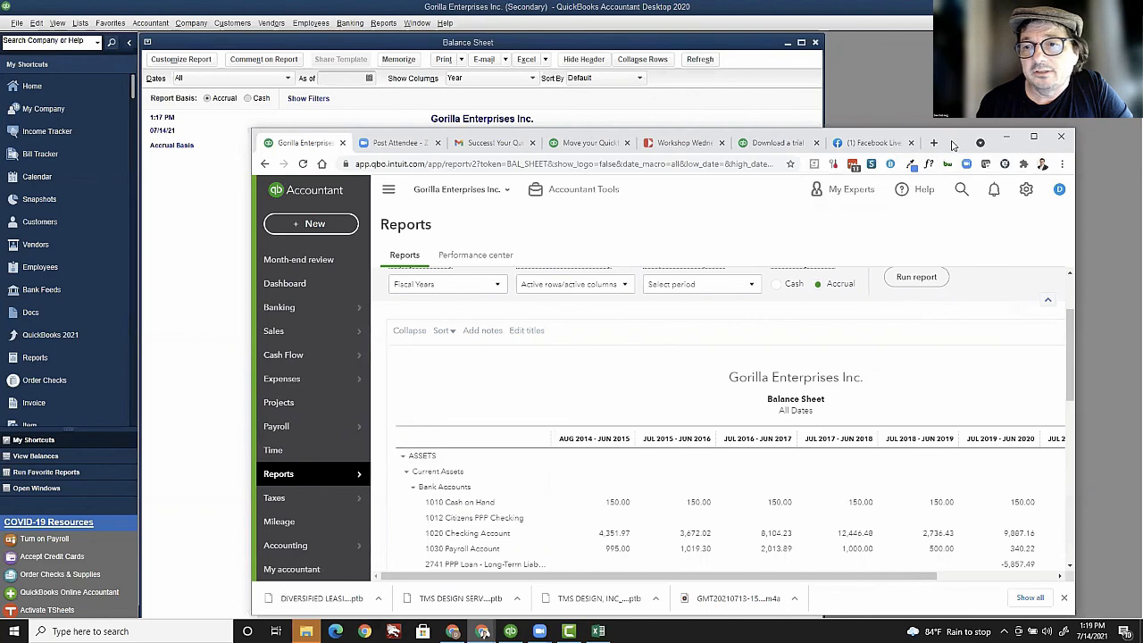
{"action": "left_click_drag", "start_coordinate": [953, 147], "coordinate": [859, 148]}
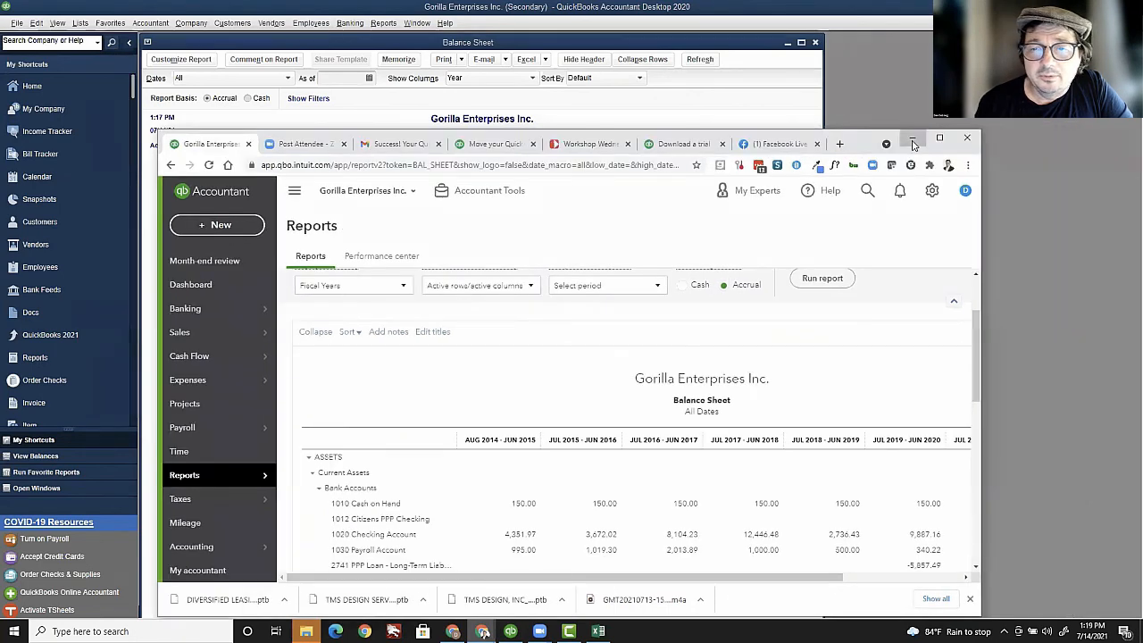
{"action": "left_click", "coordinate": [911, 138]}
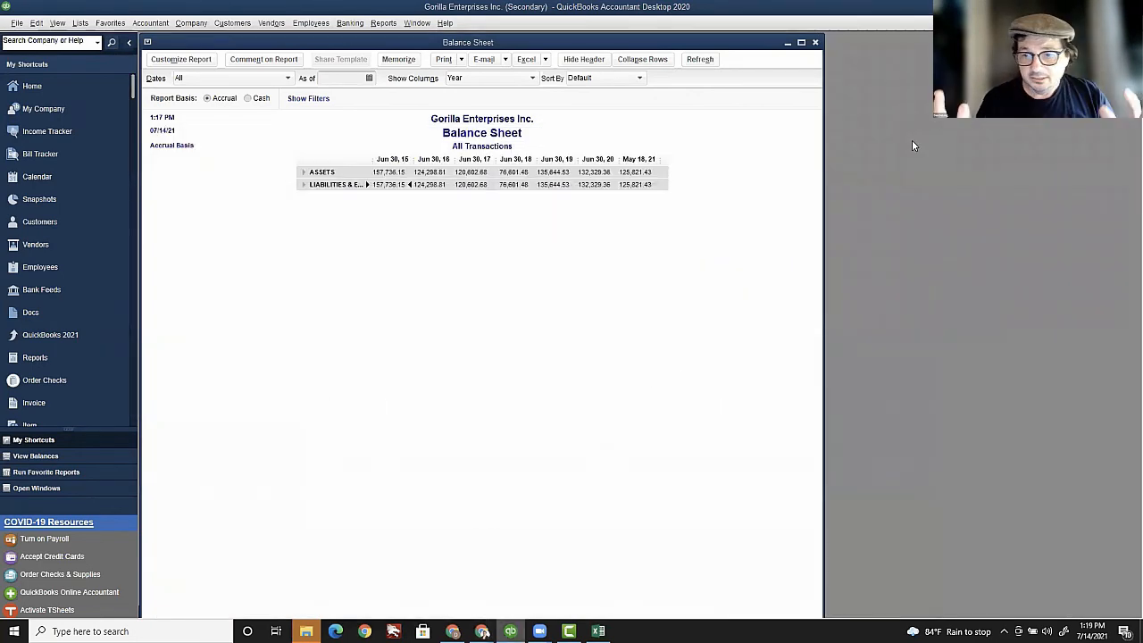